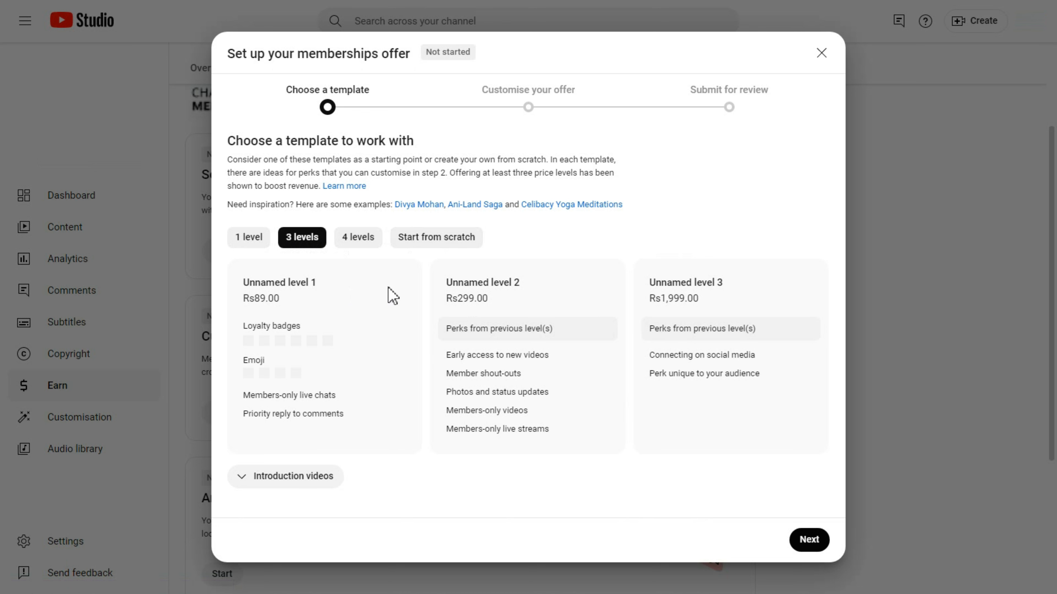
- Compare the membership templates: Start from scratch, 4 levels, 3 levels and 1 level, including the introduction videos section
{"action": "left_click", "coordinate": [402, 240]}
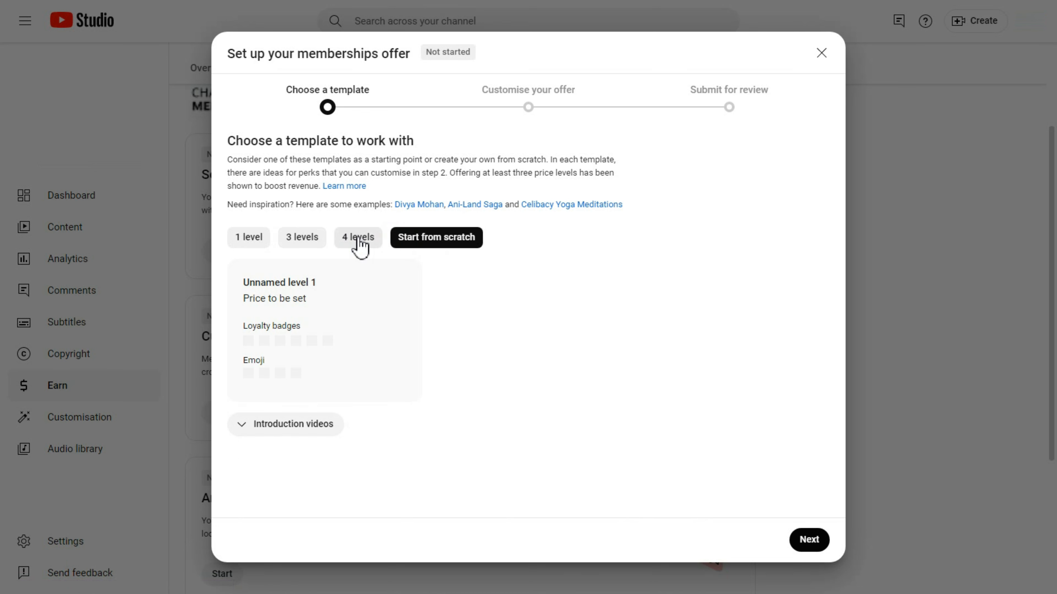
{"action": "left_click", "coordinate": [358, 239]}
{"action": "left_click", "coordinate": [303, 240]}
{"action": "left_click", "coordinate": [248, 238]}
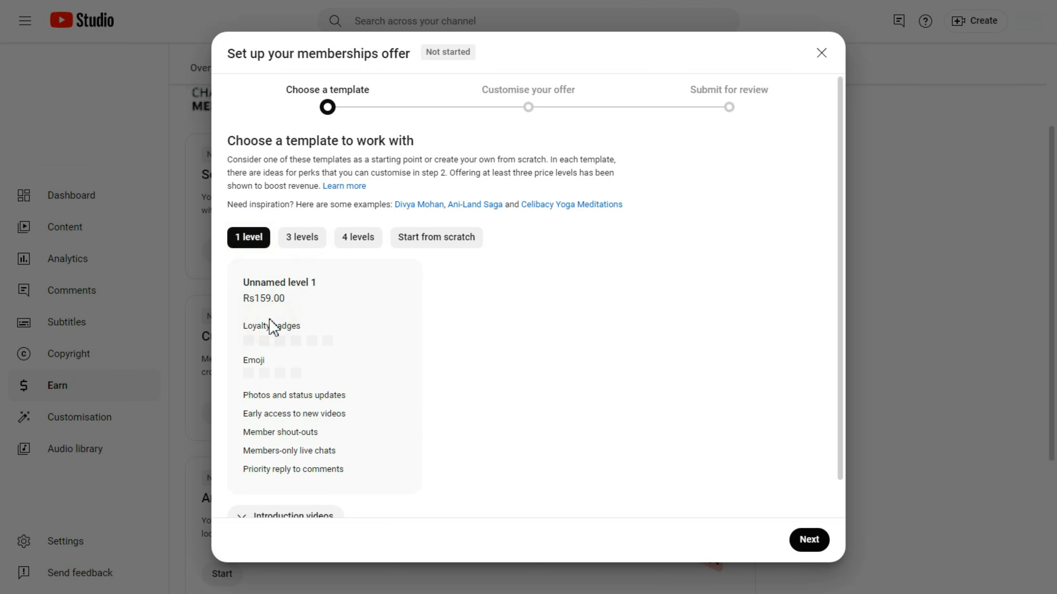
{"action": "scroll", "coordinate": [272, 329], "scroll_direction": "down", "scroll_amount": 1}
{"action": "left_click", "coordinate": [247, 489]}
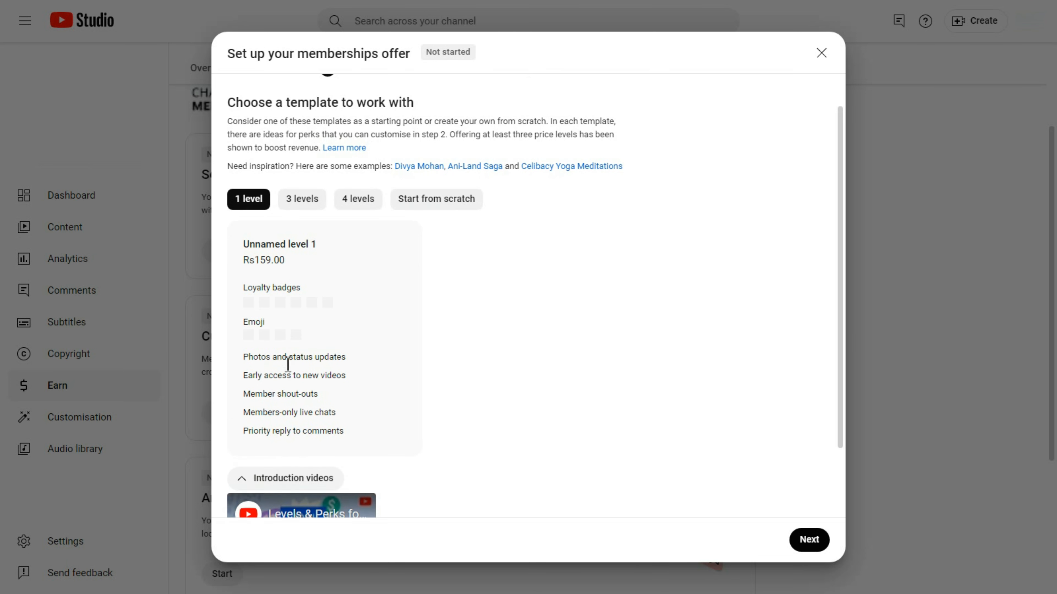
{"action": "scroll", "coordinate": [287, 365], "scroll_direction": "down", "scroll_amount": 2}
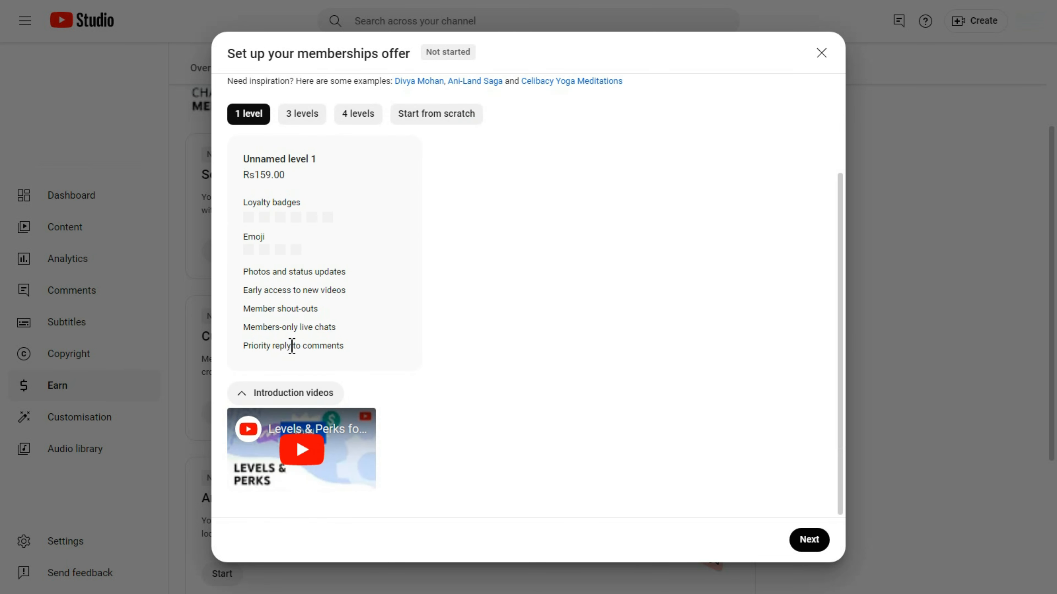
{"action": "scroll", "coordinate": [300, 362], "scroll_direction": "up", "scroll_amount": 3}
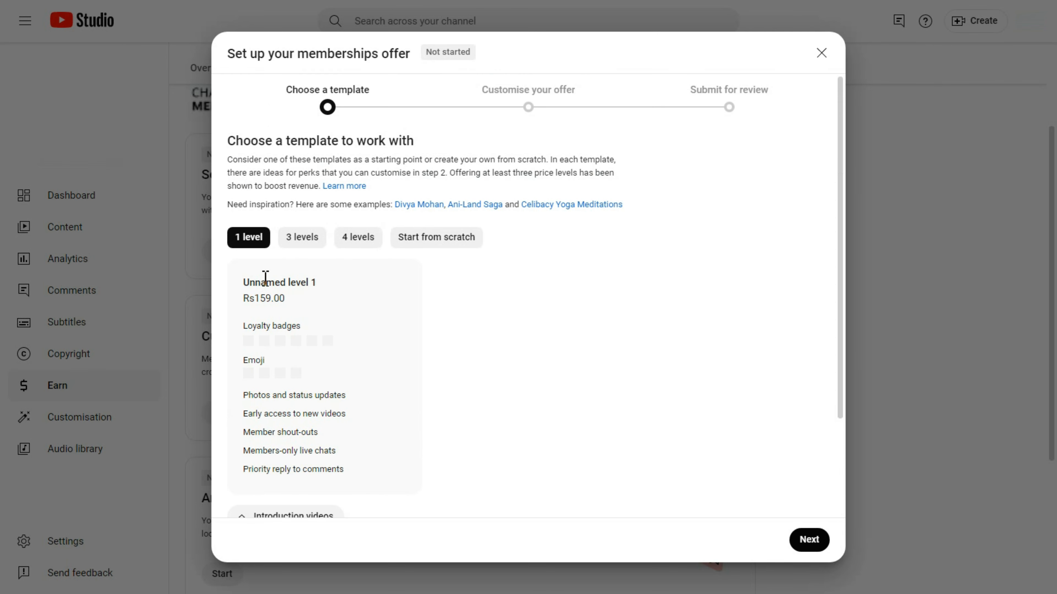
{"action": "left_click", "coordinate": [309, 246]}
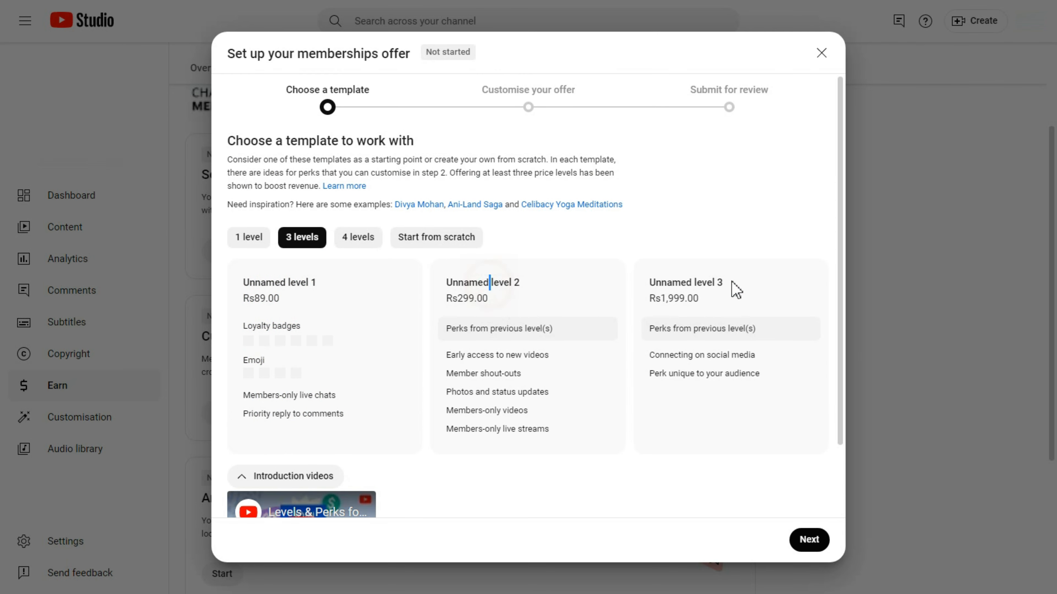
{"action": "scroll", "coordinate": [541, 351], "scroll_direction": "down", "scroll_amount": 2}
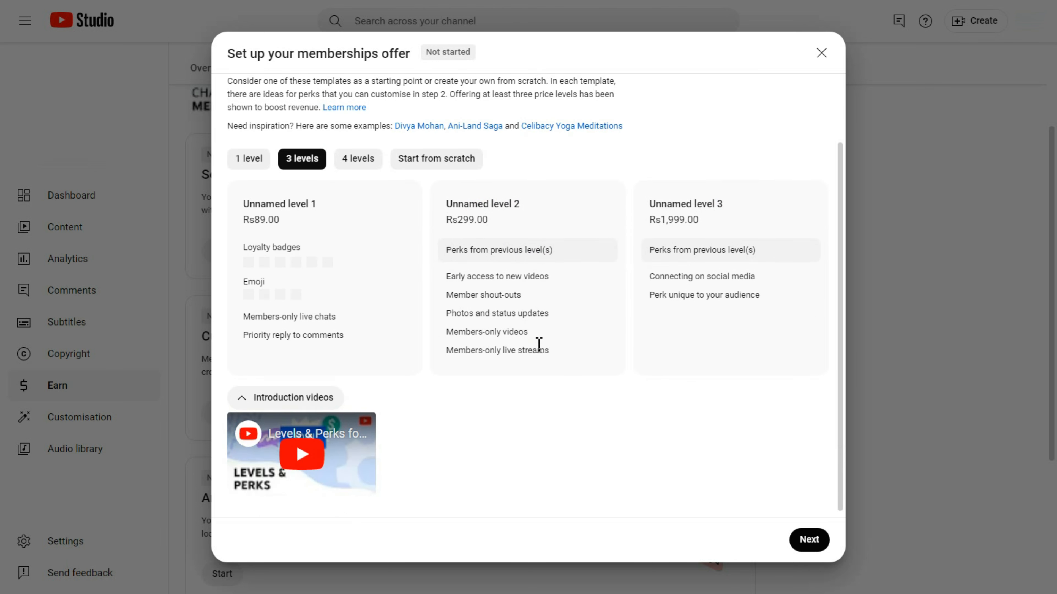
{"action": "left_click", "coordinate": [248, 393]}
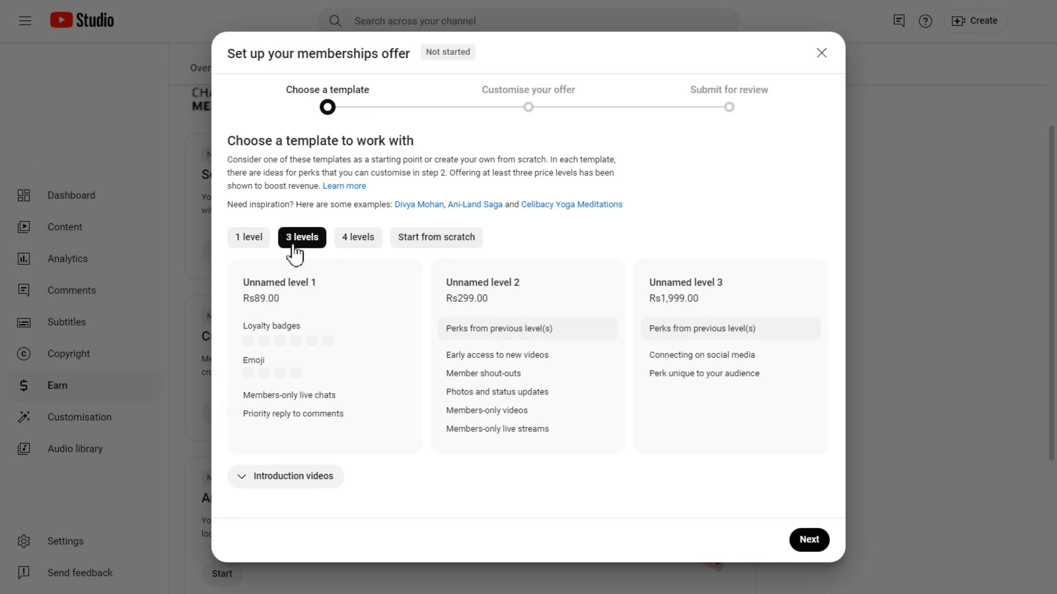
- Choose the 1 level template, continue to the offer customisation stage and review the level's price and perks
{"action": "left_click", "coordinate": [254, 244]}
{"action": "left_click_drag", "start_coordinate": [243, 297], "coordinate": [303, 299]}
{"action": "left_click", "coordinate": [303, 299]}
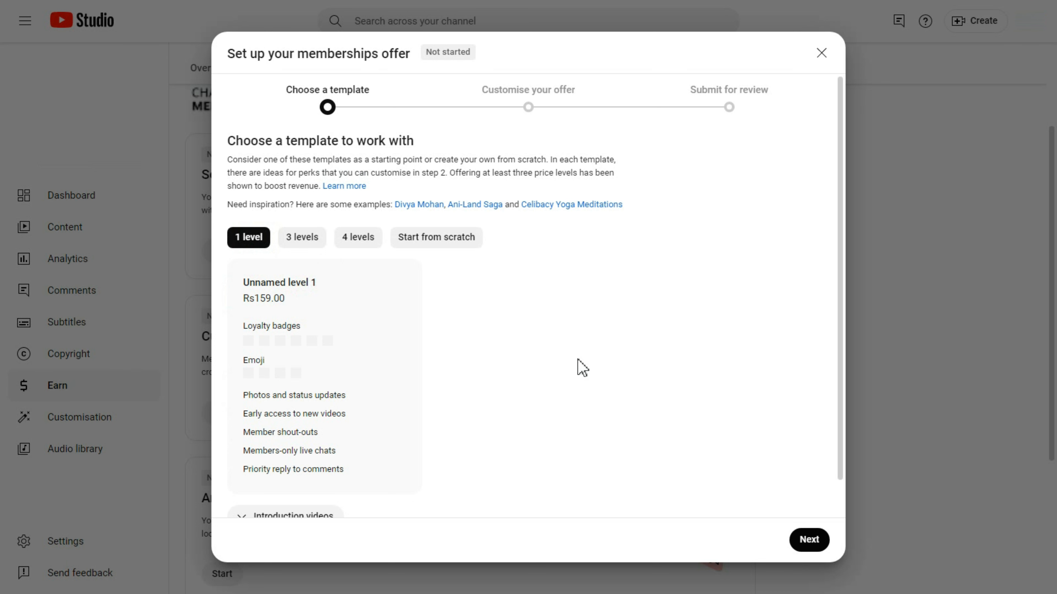
{"action": "left_click", "coordinate": [808, 545]}
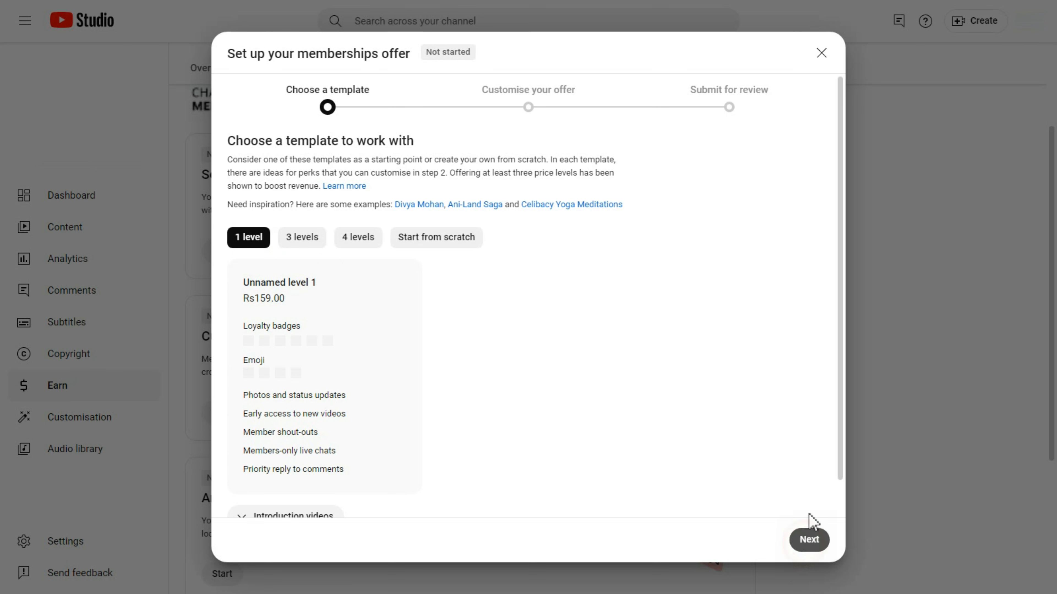
{"action": "scroll", "coordinate": [310, 393], "scroll_direction": "down", "scroll_amount": 1}
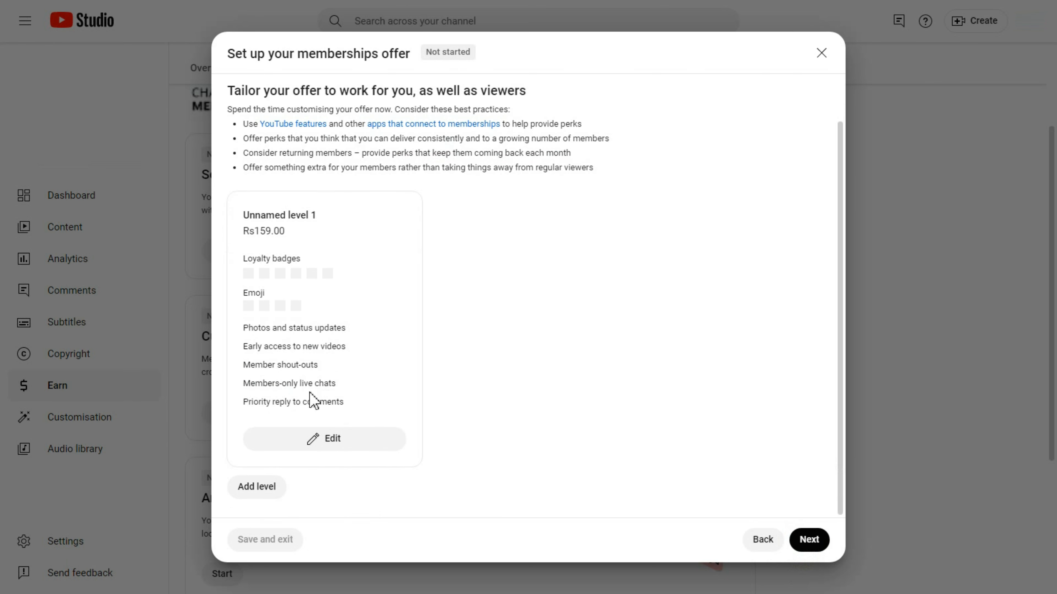
{"action": "left_click_drag", "start_coordinate": [243, 228], "coordinate": [366, 413]}
{"action": "left_click", "coordinate": [358, 402]}
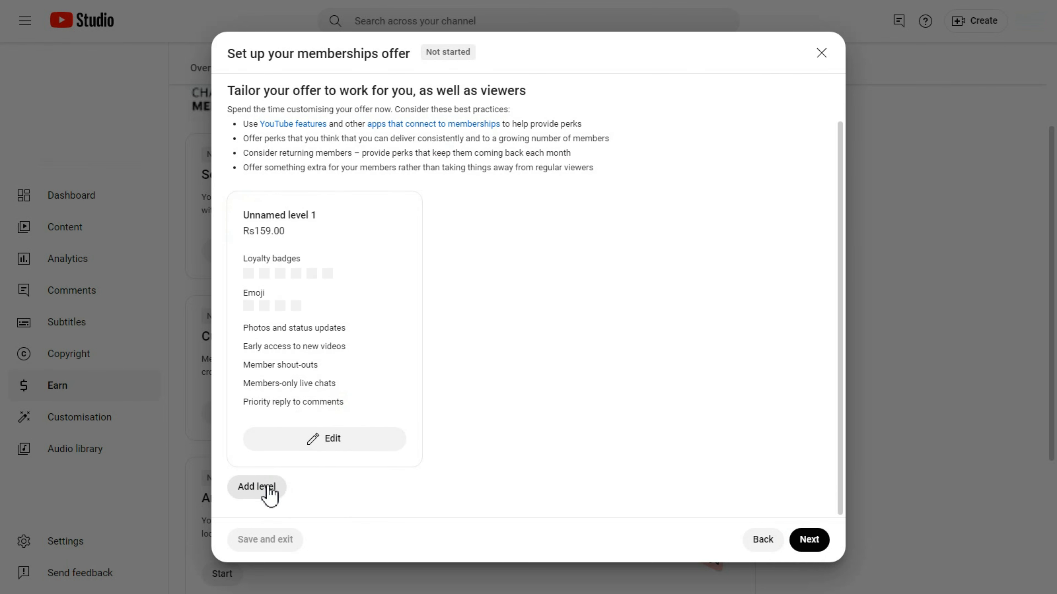
- Add a second level to the memberships offer, open it for editing and delete it
{"action": "left_click_drag", "start_coordinate": [290, 213], "coordinate": [320, 217]}
{"action": "left_click", "coordinate": [318, 217]}
{"action": "left_click", "coordinate": [254, 488]}
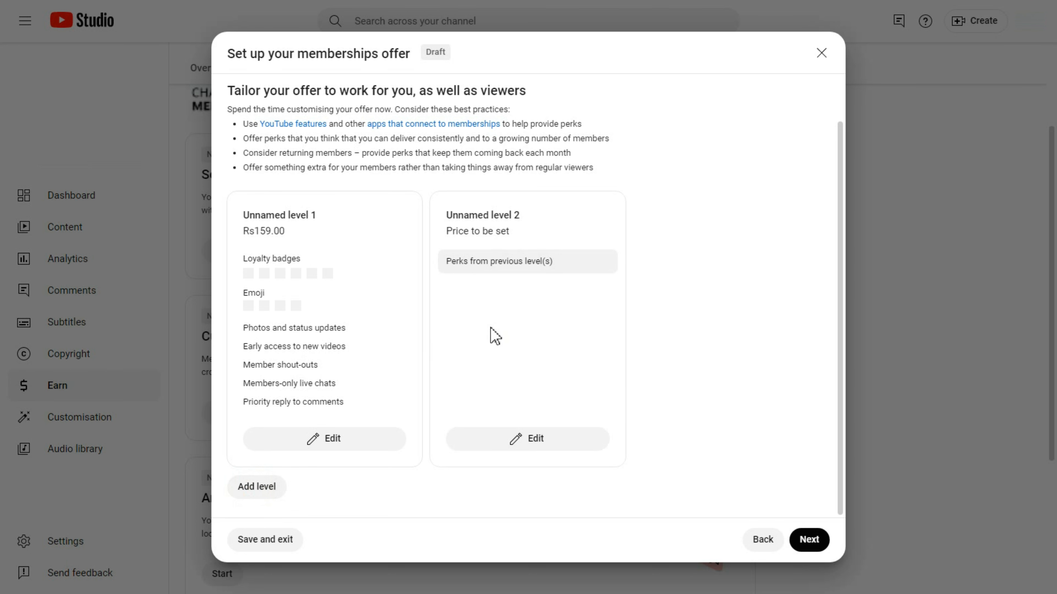
{"action": "left_click", "coordinate": [536, 441]}
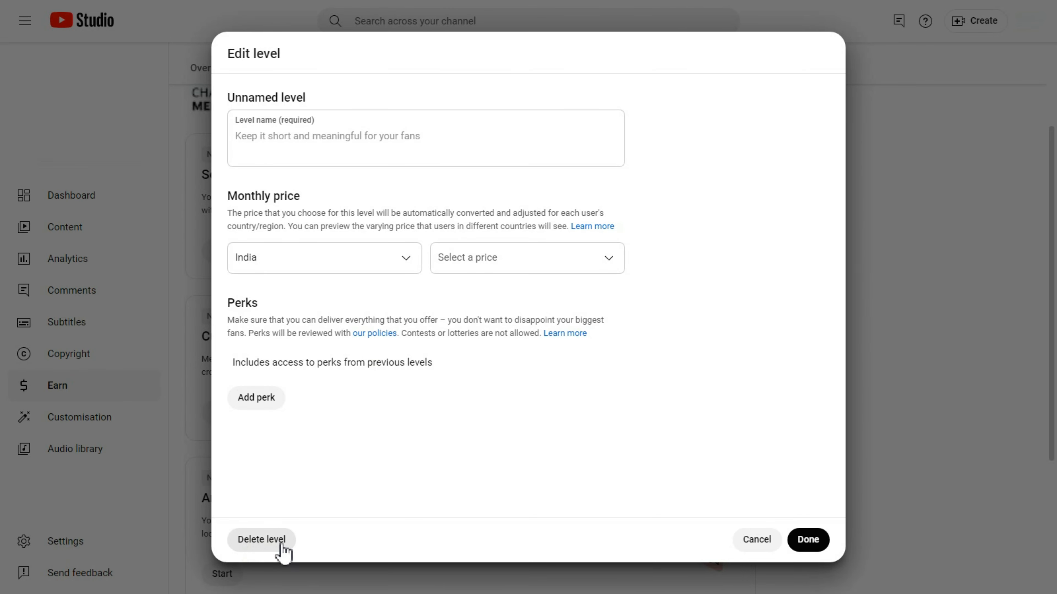
{"action": "left_click", "coordinate": [267, 541]}
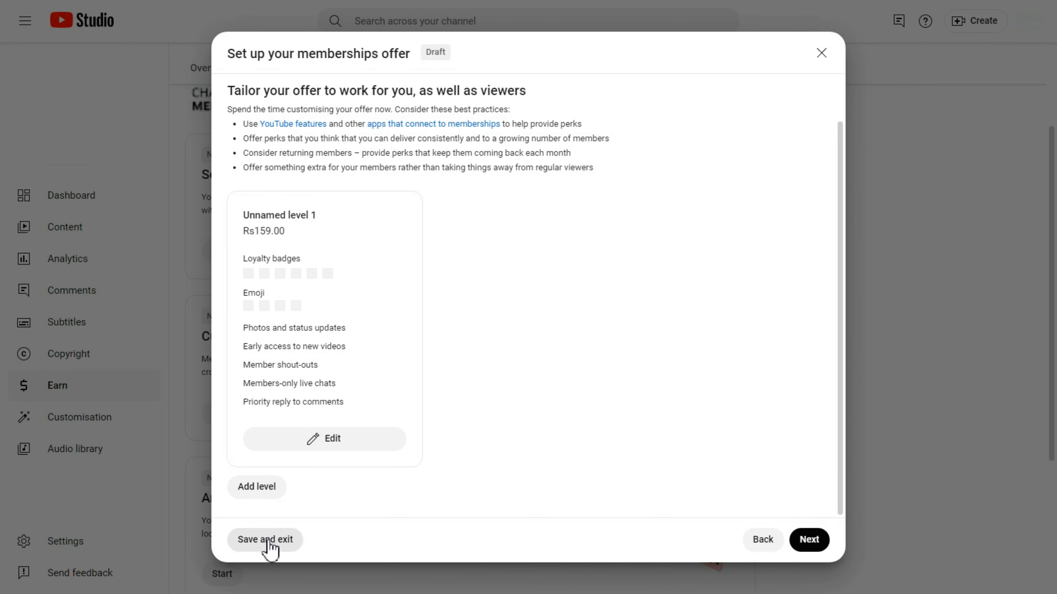
- Open the remaining level for editing and name it Supporters
{"action": "left_click", "coordinate": [287, 438]}
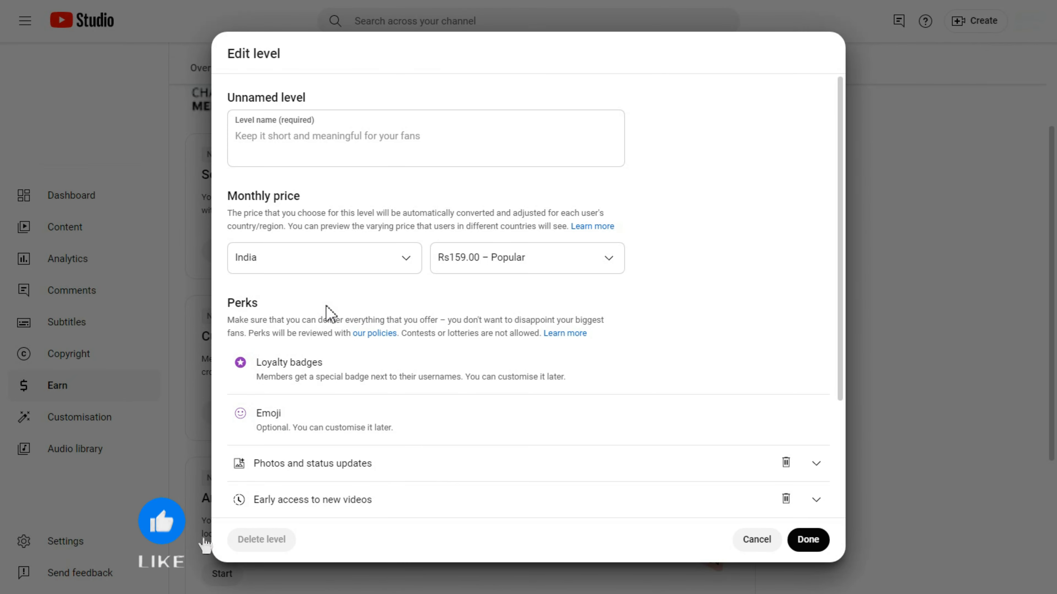
{"action": "left_click", "coordinate": [281, 138]}
{"action": "left_click_drag", "start_coordinate": [279, 122], "coordinate": [240, 121]}
{"action": "left_click", "coordinate": [275, 141]}
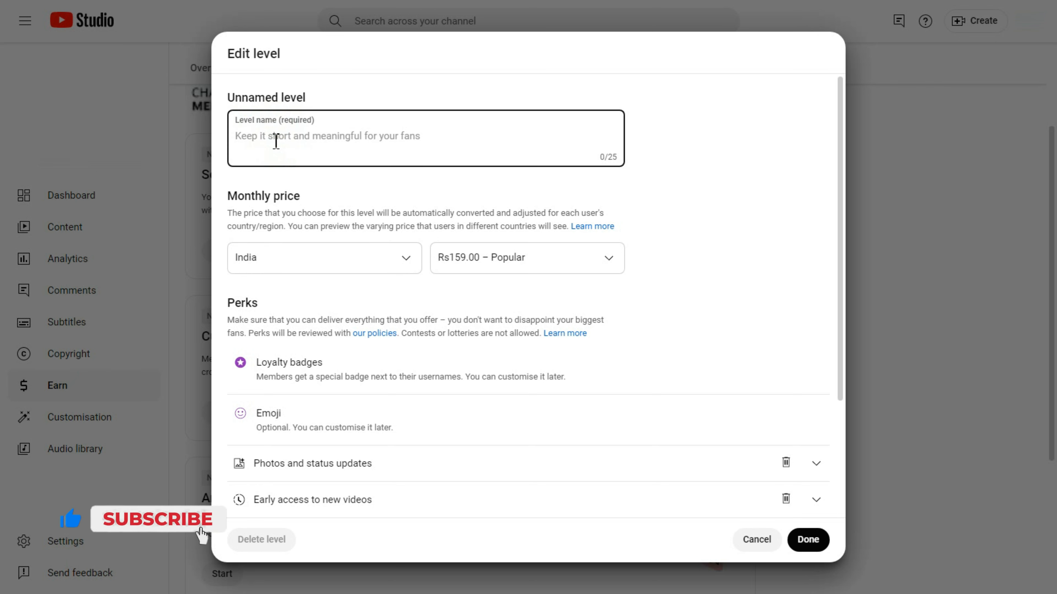
{"action": "type", "text": "Supp"}
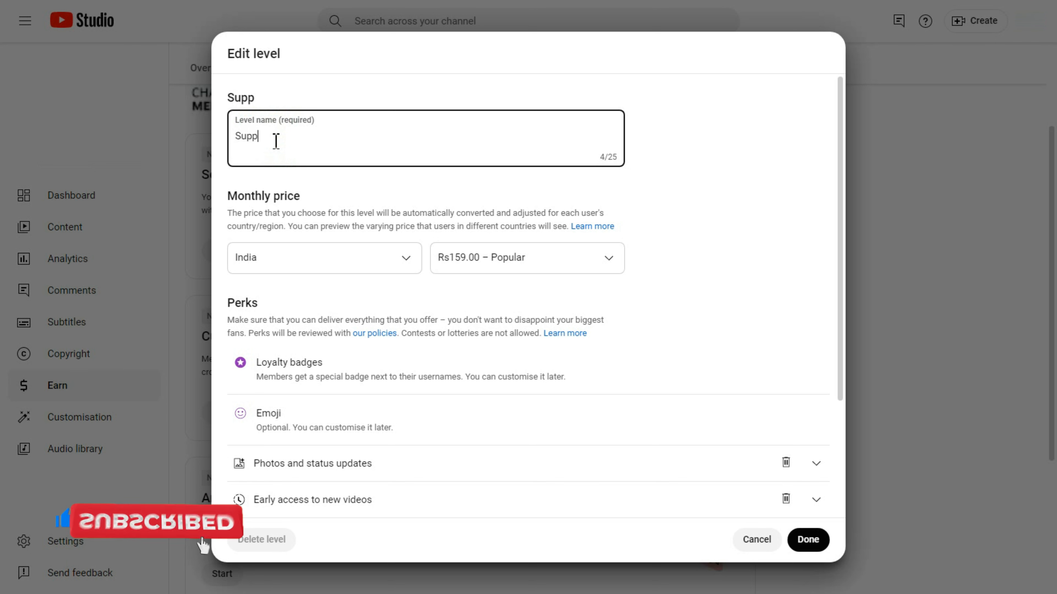
{"action": "type", "text": "orters"}
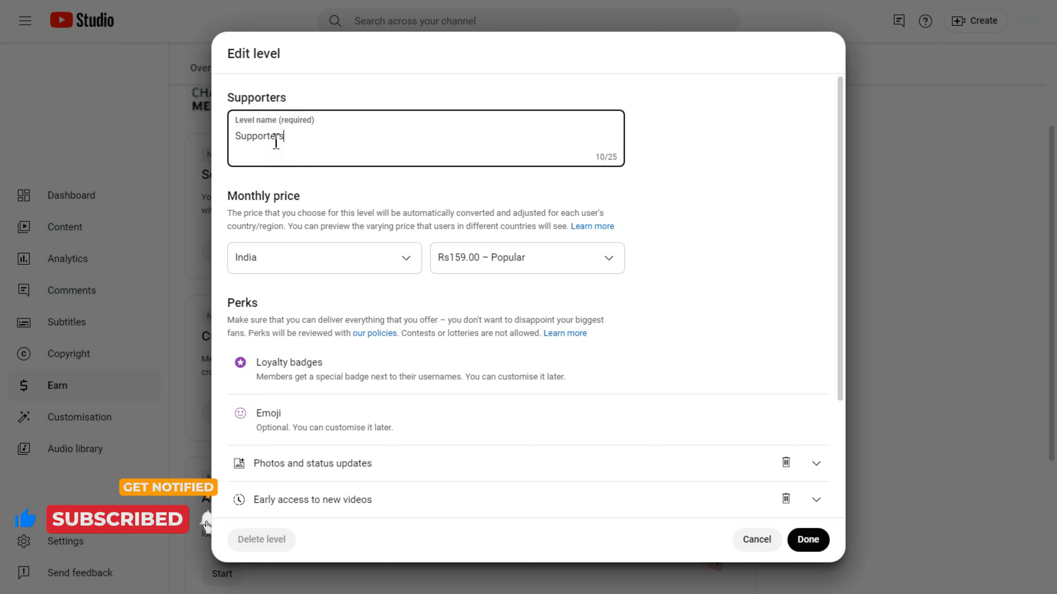
{"action": "left_click", "coordinate": [273, 137]}
{"action": "right_click", "coordinate": [273, 138]}
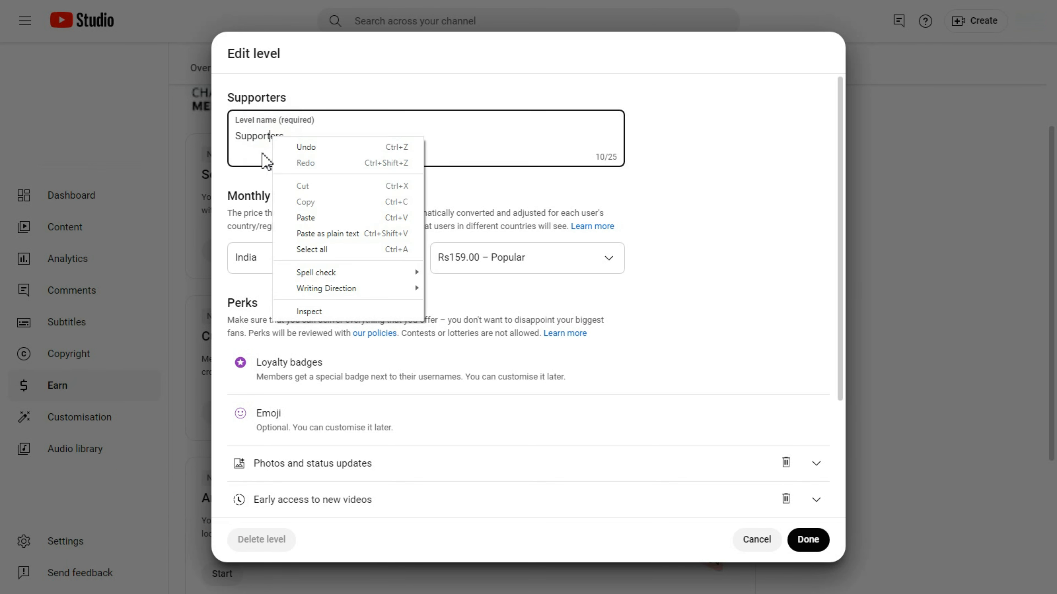
{"action": "left_click", "coordinate": [265, 184]}
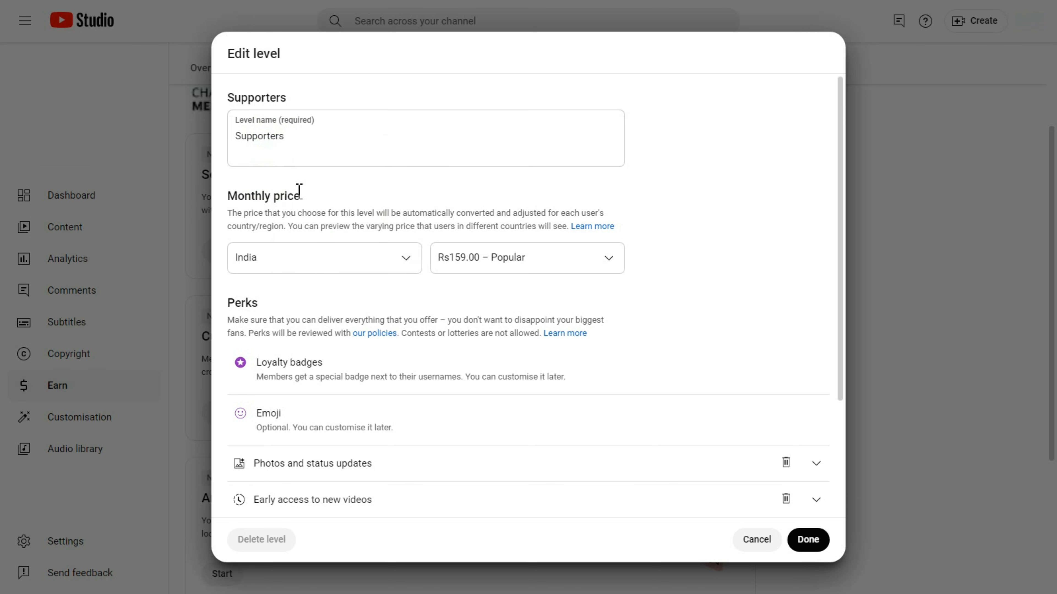
- Set the Supporters level's monthly price for India to Rs89.00 – Popular
{"action": "left_click_drag", "start_coordinate": [232, 200], "coordinate": [297, 197]}
{"action": "left_click", "coordinate": [291, 199]}
{"action": "left_click", "coordinate": [518, 266]}
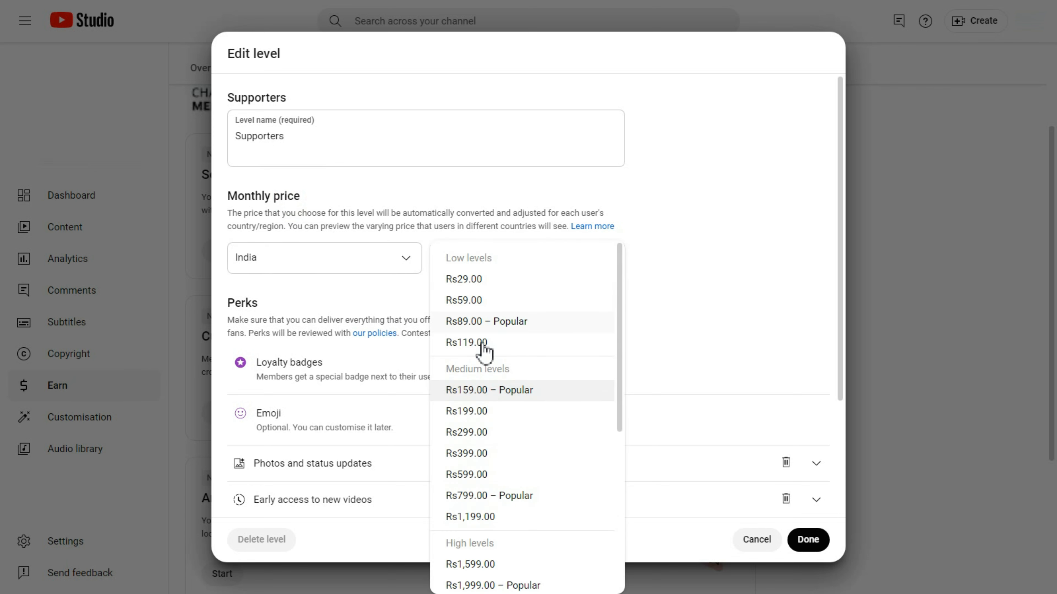
{"action": "left_click", "coordinate": [474, 323]}
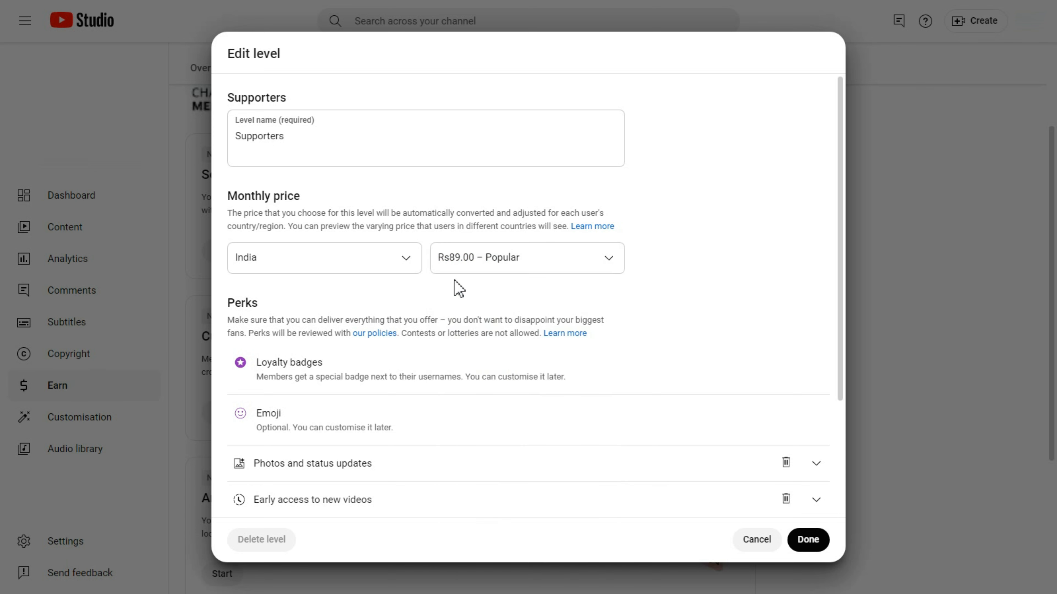
- Look through the available monthly prices from the low levels to the super fan levels, keeping Rs89.00 – Popular
{"action": "left_click_drag", "start_coordinate": [229, 302], "coordinate": [279, 307]}
{"action": "left_click", "coordinate": [276, 303]}
{"action": "left_click", "coordinate": [491, 258]}
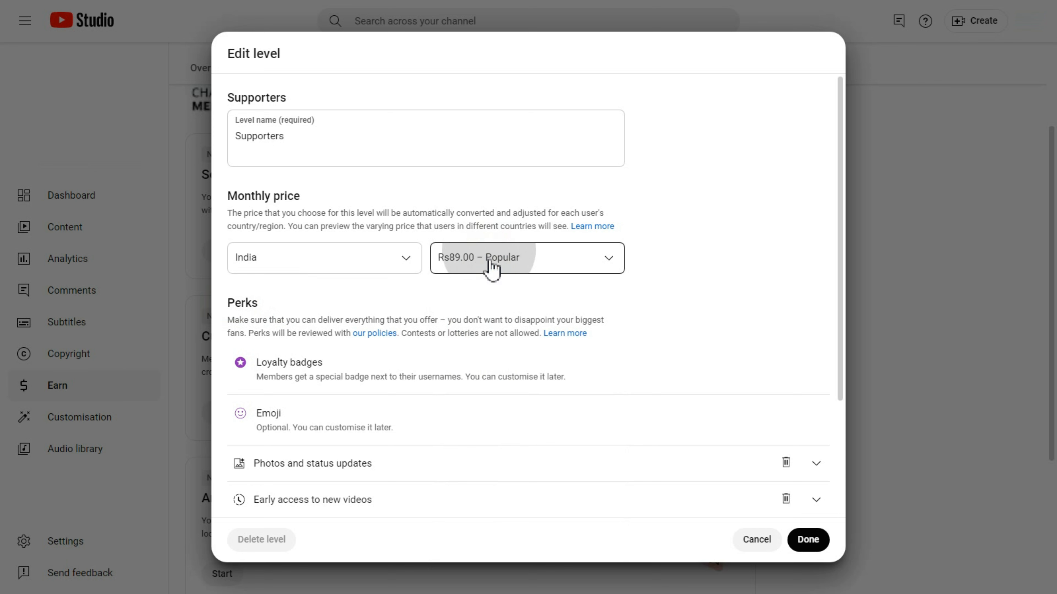
{"action": "scroll", "coordinate": [513, 481], "scroll_direction": "down", "scroll_amount": 5}
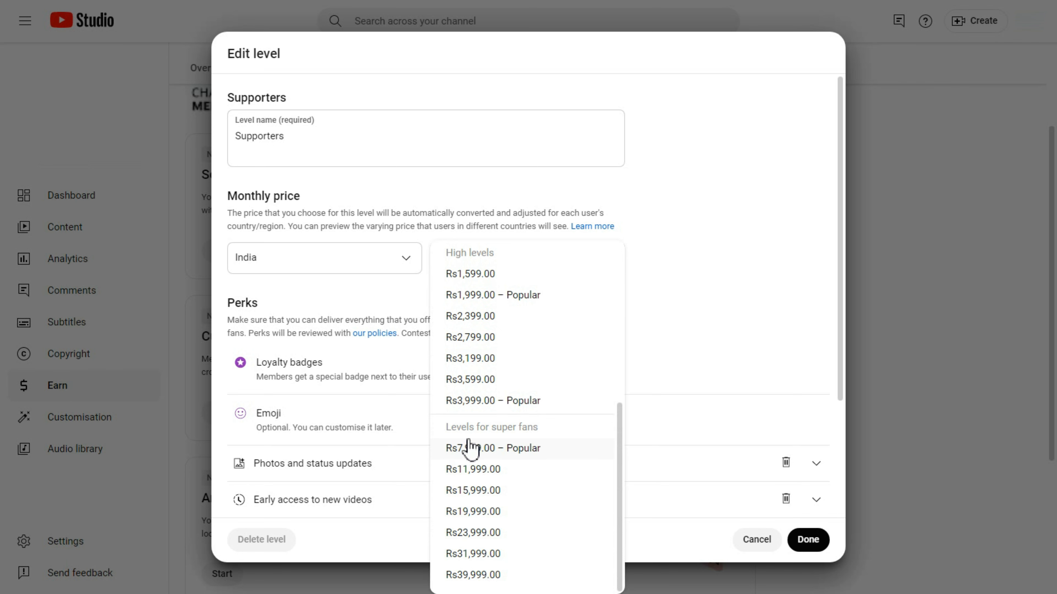
{"action": "scroll", "coordinate": [470, 366], "scroll_direction": "up", "scroll_amount": 5}
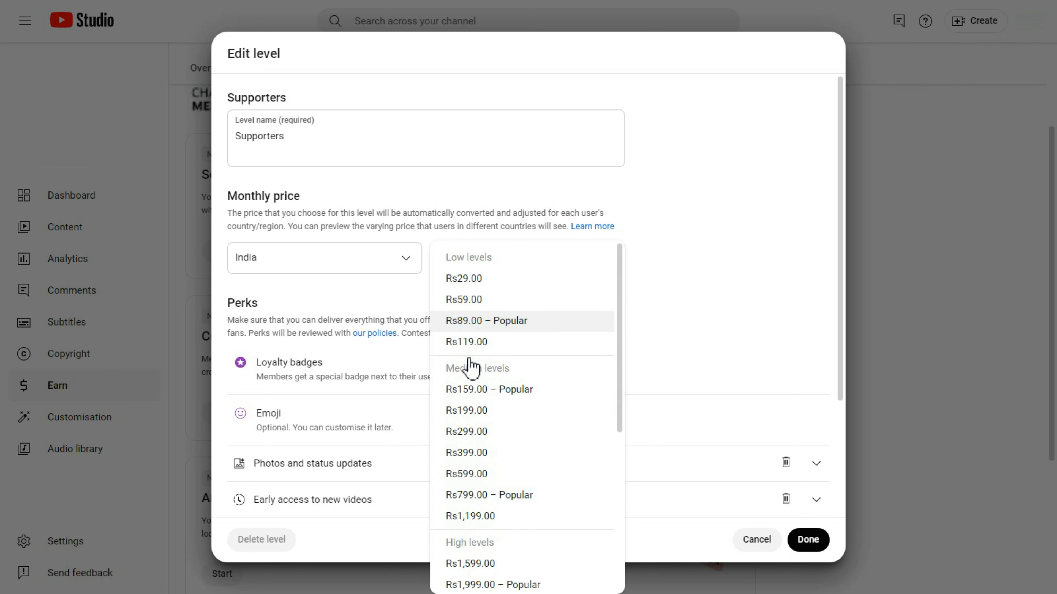
{"action": "left_click", "coordinate": [472, 322]}
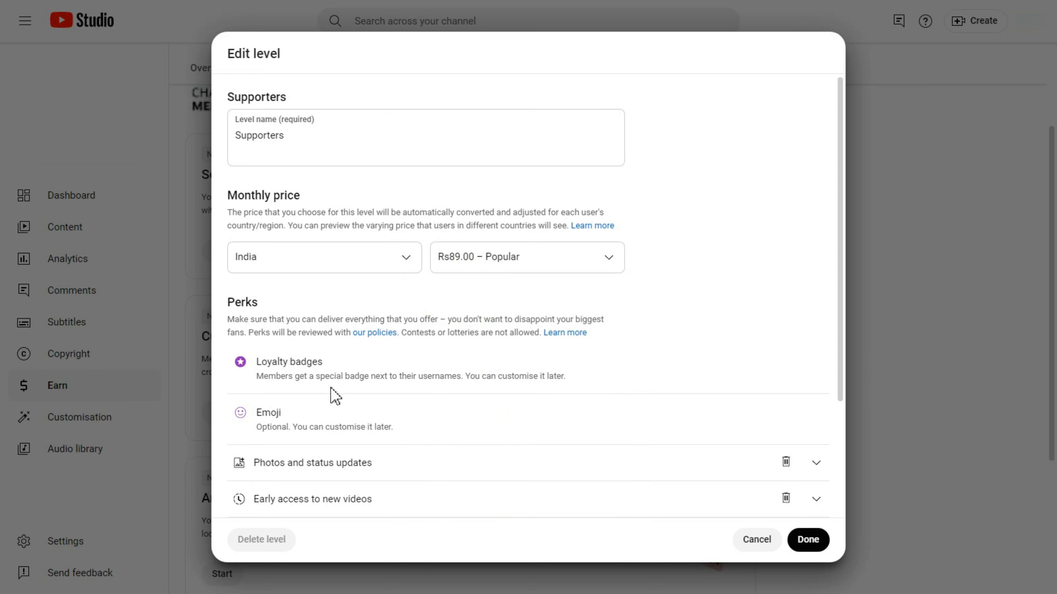
- Review the Photos and status updates perk's details and remove that perk from the Supporters level
{"action": "scroll", "coordinate": [338, 387], "scroll_direction": "down", "scroll_amount": 4}
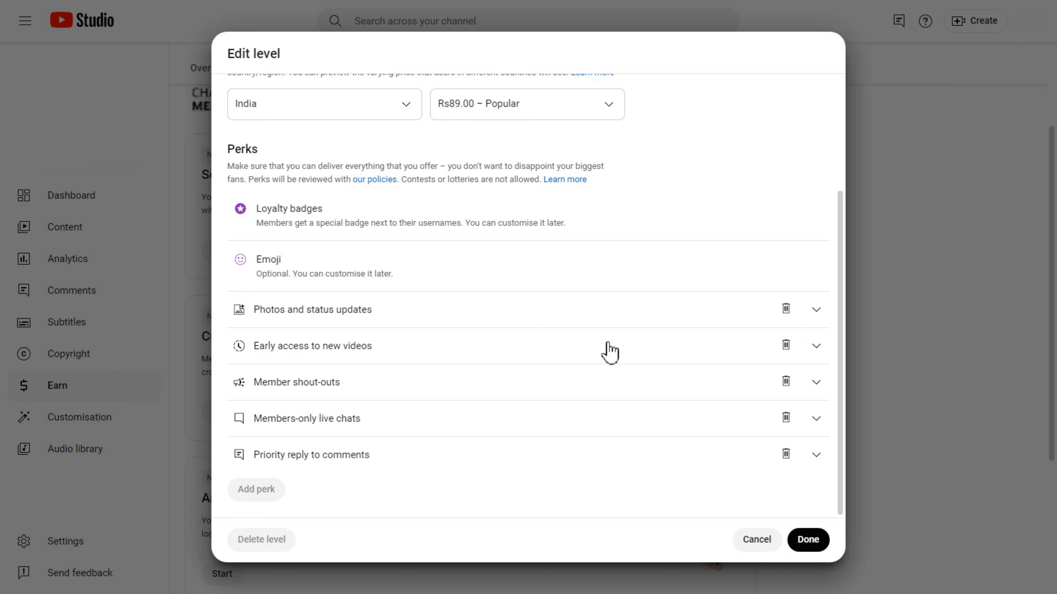
{"action": "left_click", "coordinate": [818, 310]}
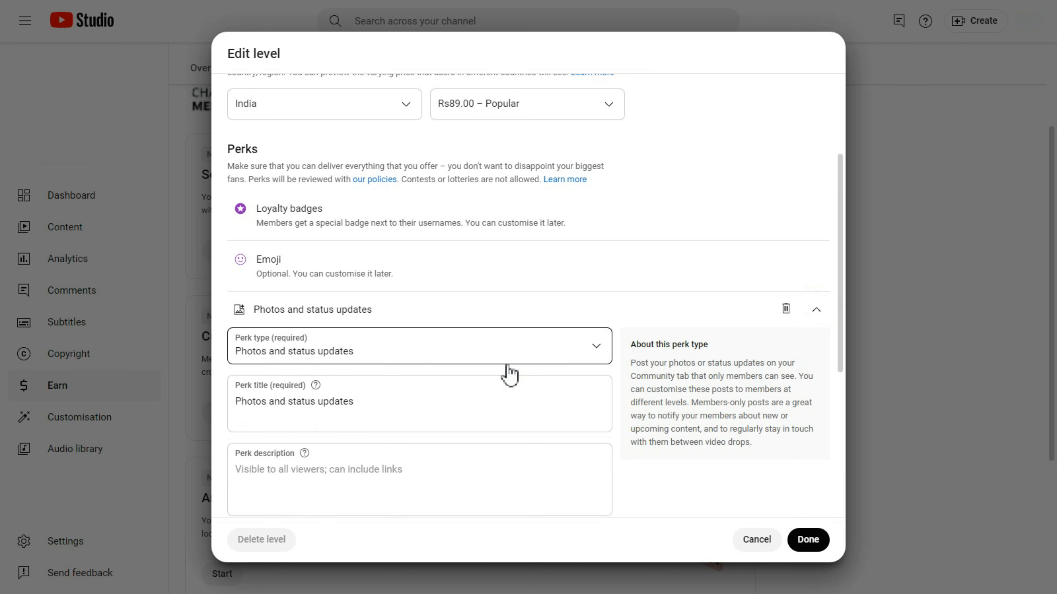
{"action": "scroll", "coordinate": [502, 372], "scroll_direction": "down", "scroll_amount": 2}
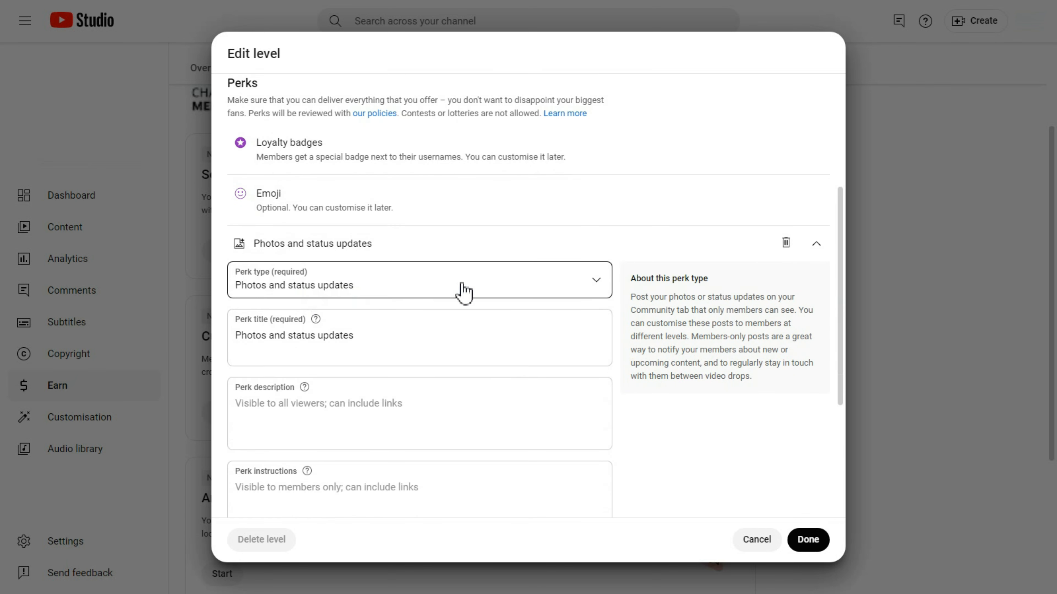
{"action": "left_click", "coordinate": [786, 243]}
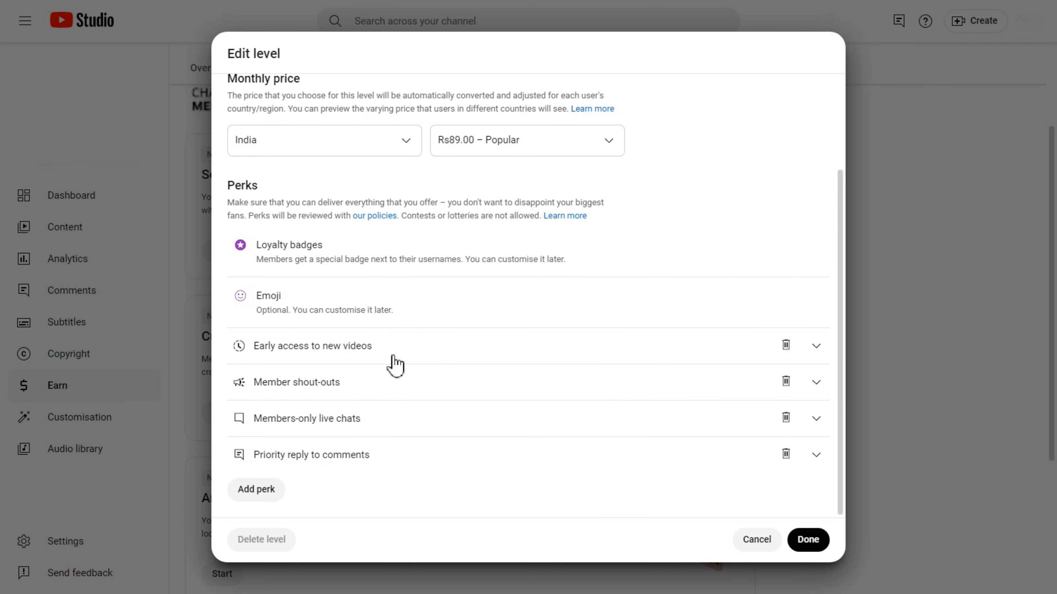
- Review the Early access to new videos perk's type, title, description and instructions fields in the Supporters level
{"action": "left_click", "coordinate": [816, 348]}
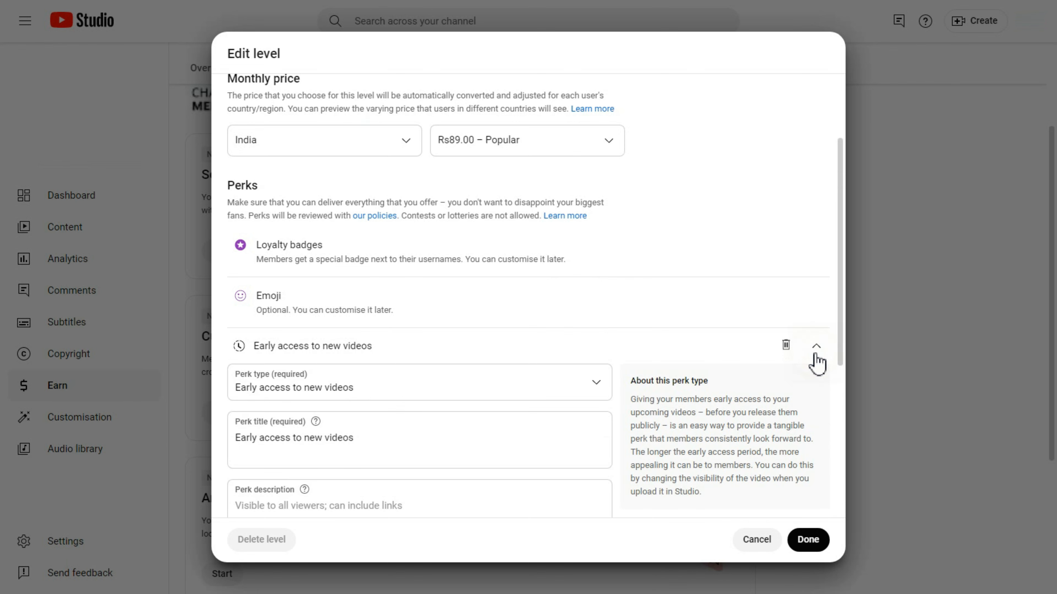
{"action": "scroll", "coordinate": [503, 425], "scroll_direction": "down", "scroll_amount": 4}
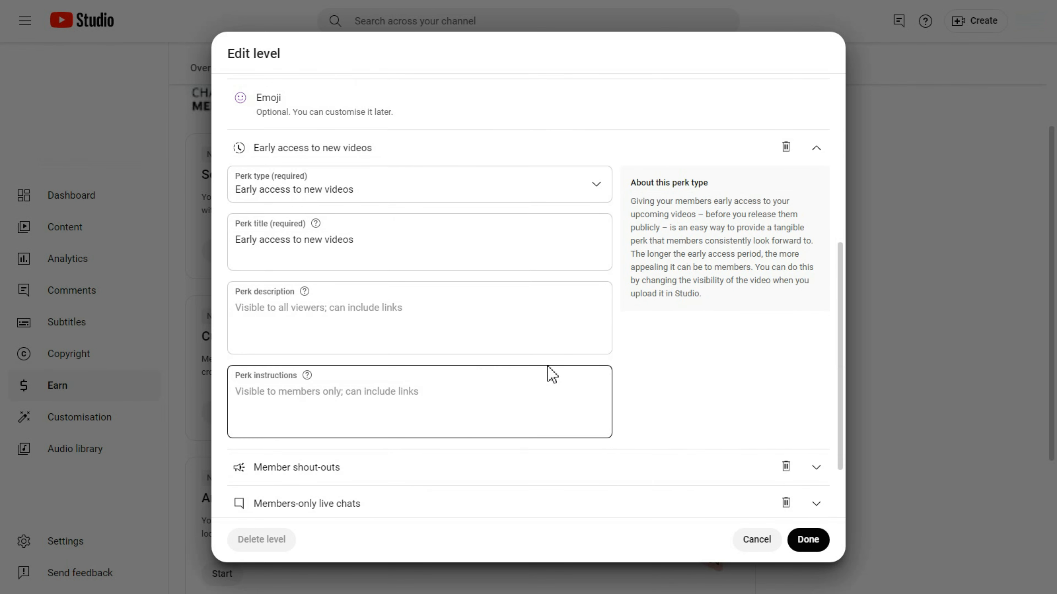
{"action": "scroll", "coordinate": [665, 354], "scroll_direction": "up", "scroll_amount": 3}
{"action": "left_click", "coordinate": [816, 278]}
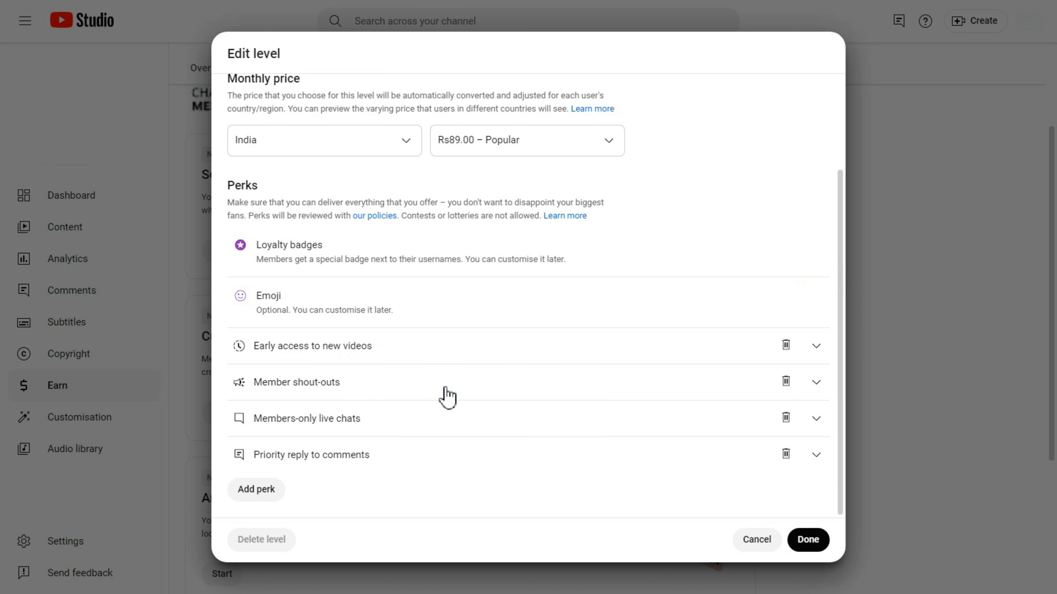
- Review the Member shout-outs perk's details, and remove the Member shout-outs and Members-only live chats perks from the Supporters level
{"action": "left_click", "coordinate": [816, 382]}
{"action": "scroll", "coordinate": [580, 394], "scroll_direction": "down", "scroll_amount": 3}
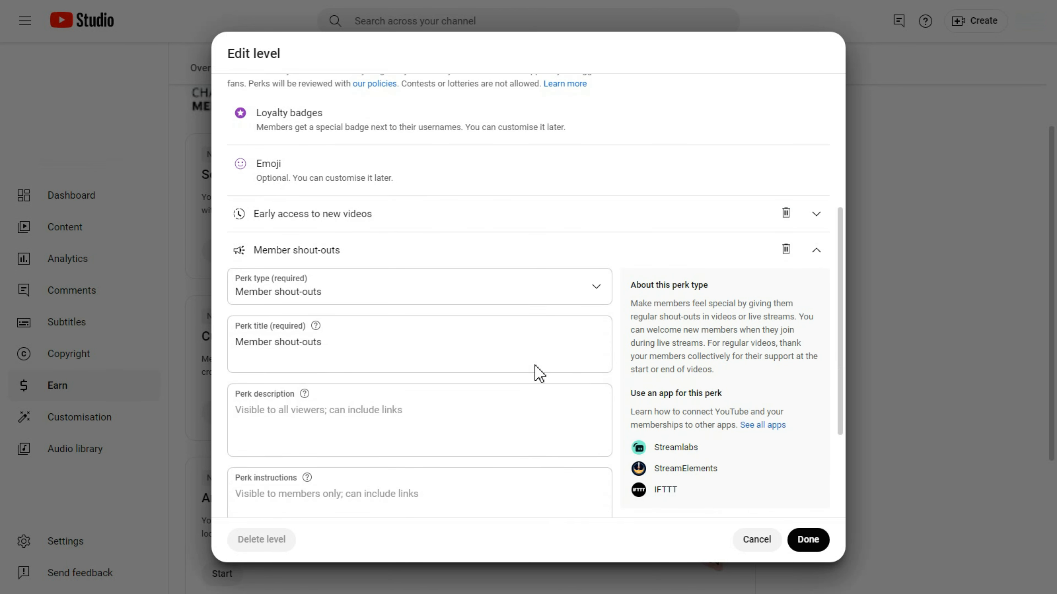
{"action": "left_click", "coordinate": [816, 250]}
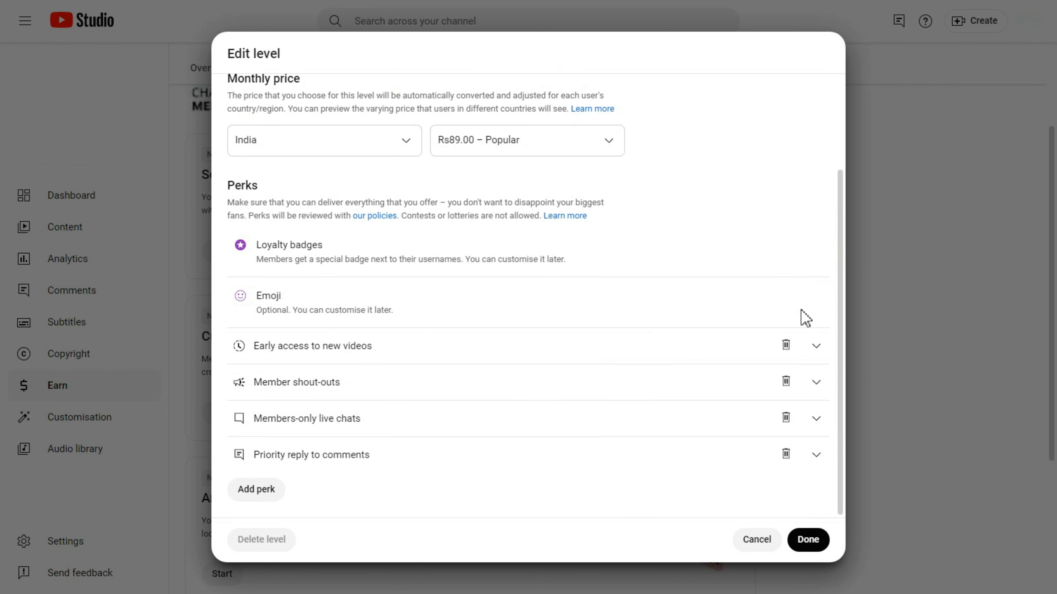
{"action": "left_click", "coordinate": [785, 384]}
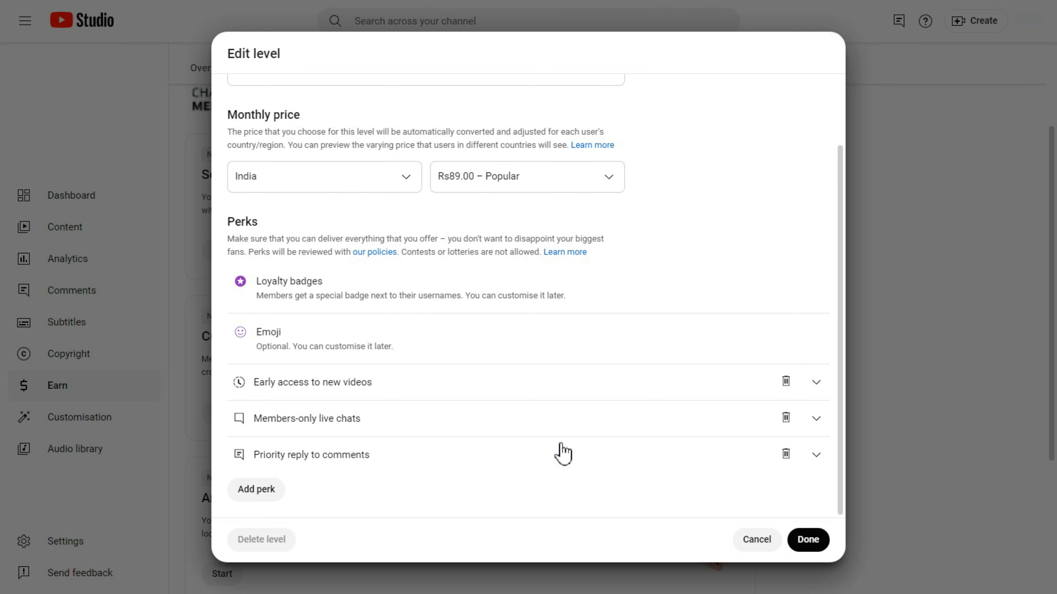
{"action": "left_click", "coordinate": [786, 417]}
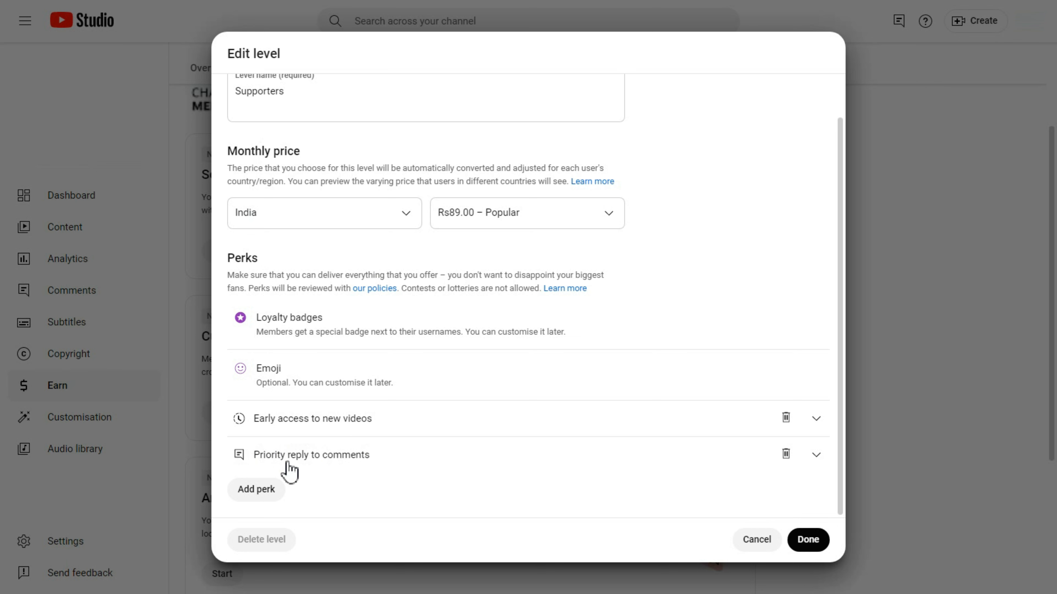
- Look through the perk types available for the Early access to new videos perk, keeping its current type
{"action": "left_click", "coordinate": [812, 420]}
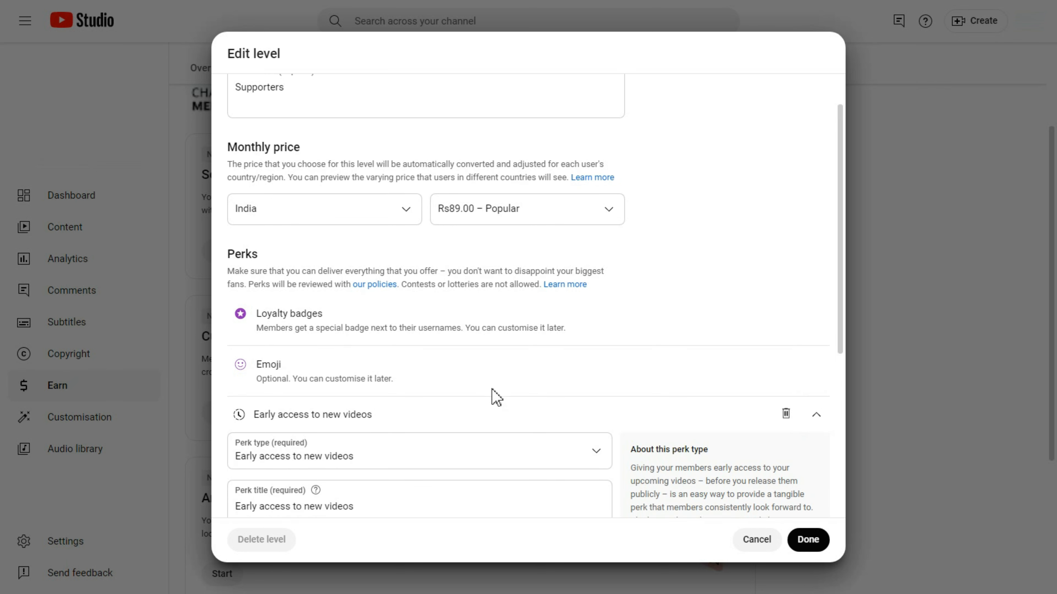
{"action": "scroll", "coordinate": [432, 442], "scroll_direction": "down", "scroll_amount": 3}
{"action": "left_click", "coordinate": [513, 332]}
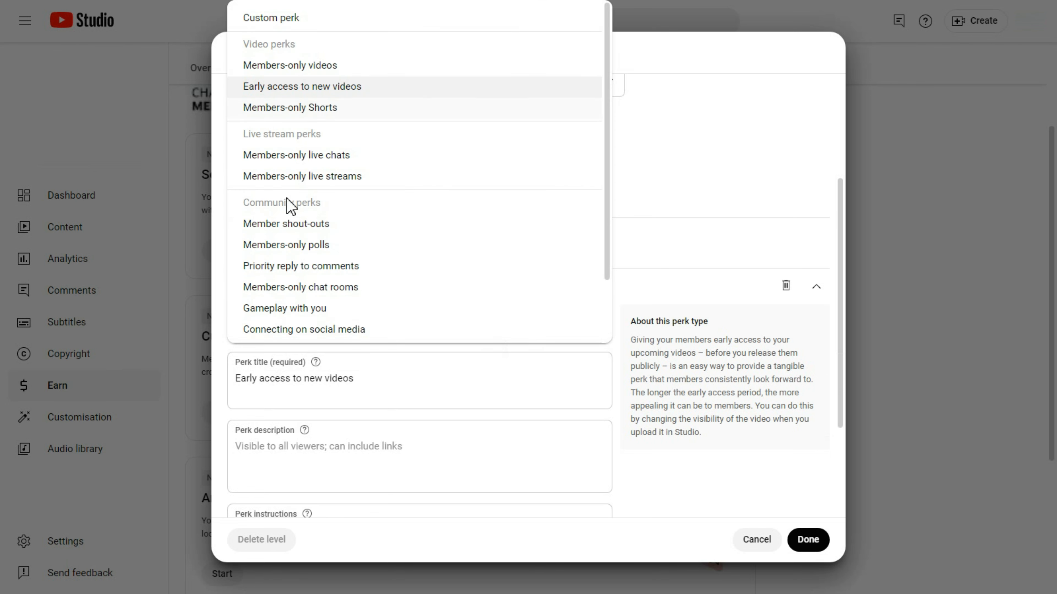
{"action": "scroll", "coordinate": [287, 208], "scroll_direction": "down", "scroll_amount": 2}
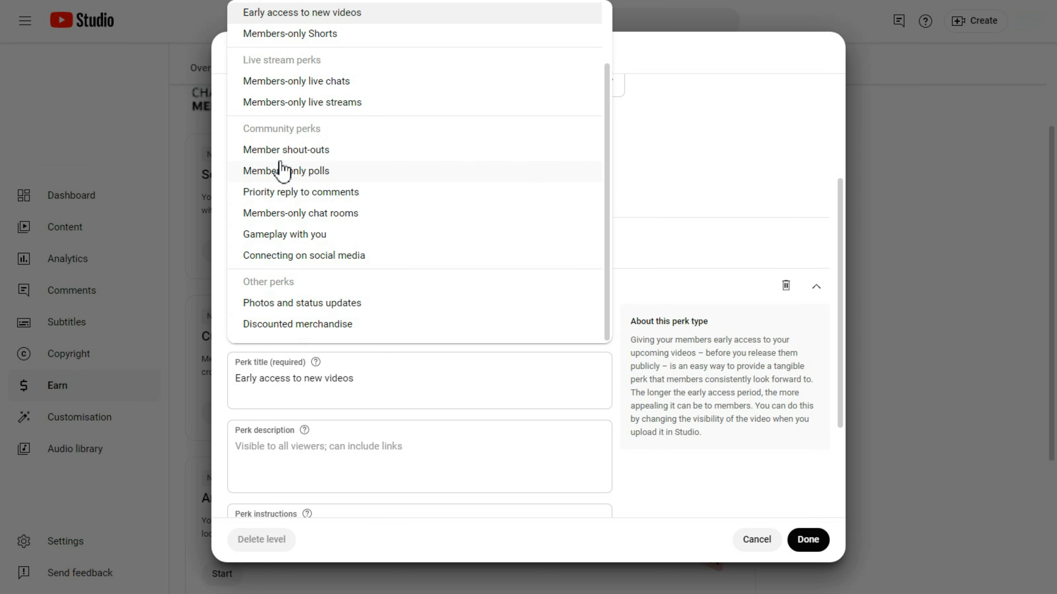
{"action": "left_click", "coordinate": [666, 184]}
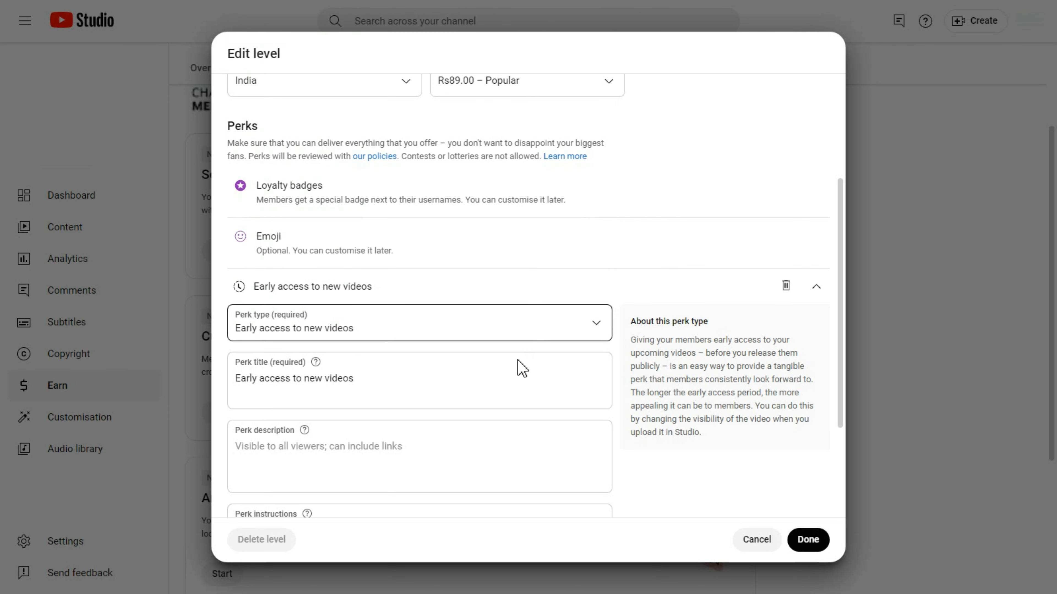
- Examine the Early access to new videos perk's title, description and instructions fields without changing their contents
{"action": "scroll", "coordinate": [366, 387], "scroll_direction": "down", "scroll_amount": 2}
{"action": "left_click", "coordinate": [373, 311]}
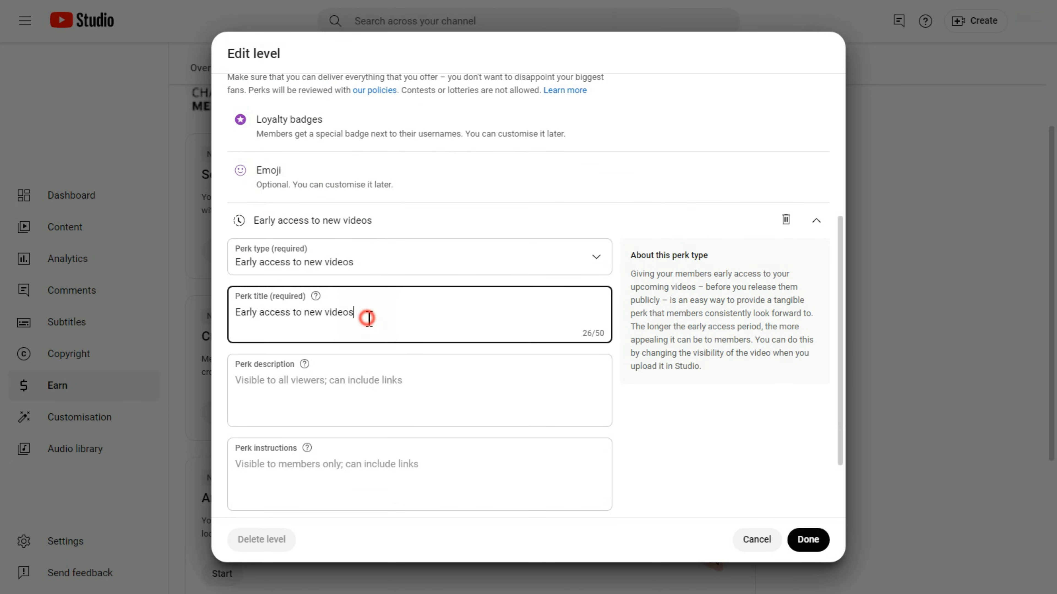
{"action": "left_click_drag", "start_coordinate": [366, 314], "coordinate": [217, 326]}
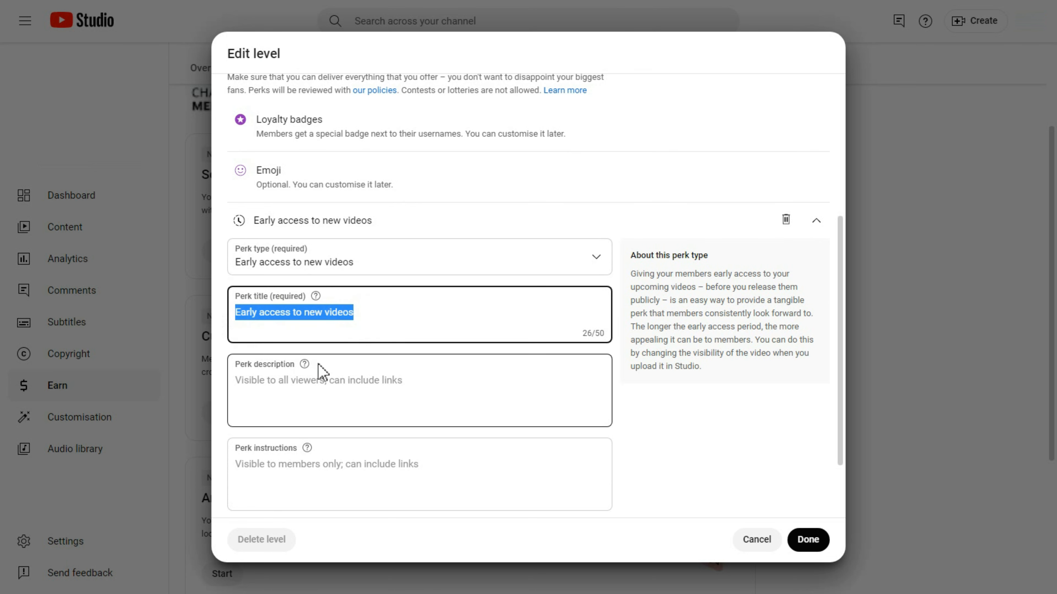
{"action": "left_click", "coordinate": [475, 389]}
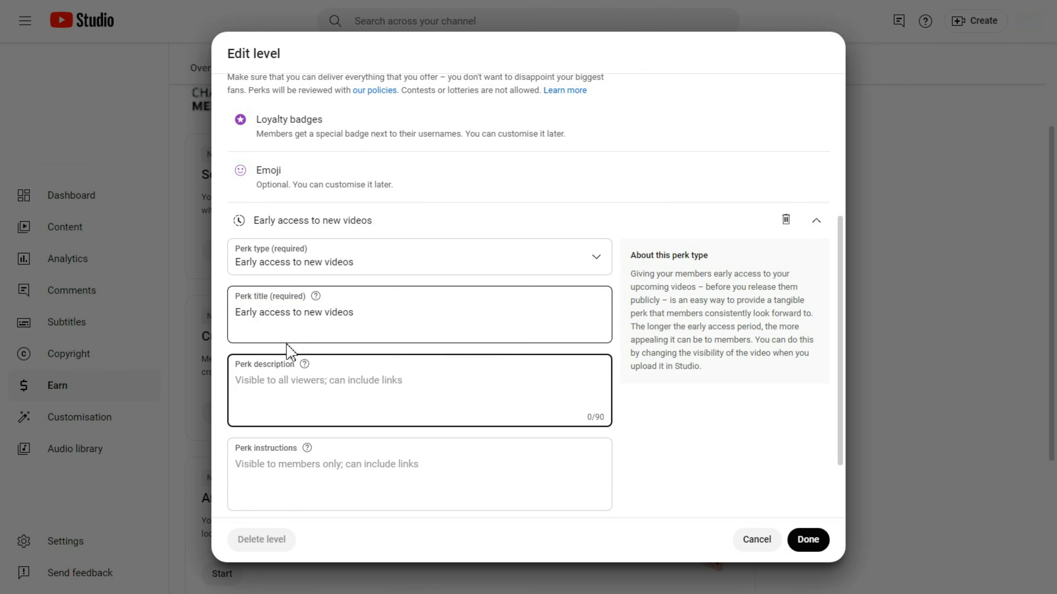
{"action": "scroll", "coordinate": [270, 395], "scroll_direction": "down", "scroll_amount": 2}
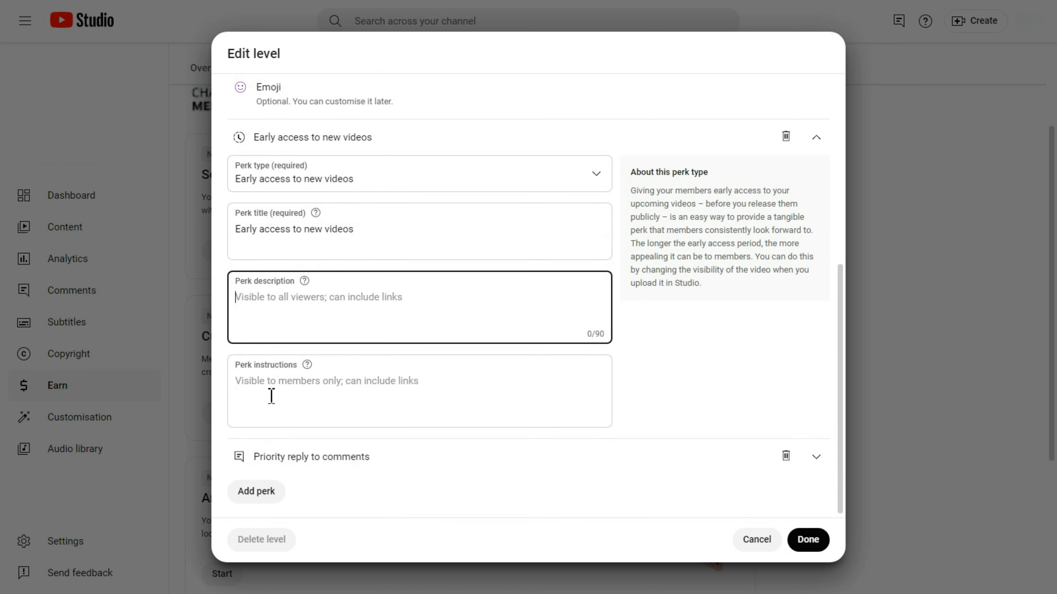
{"action": "left_click", "coordinate": [290, 385]}
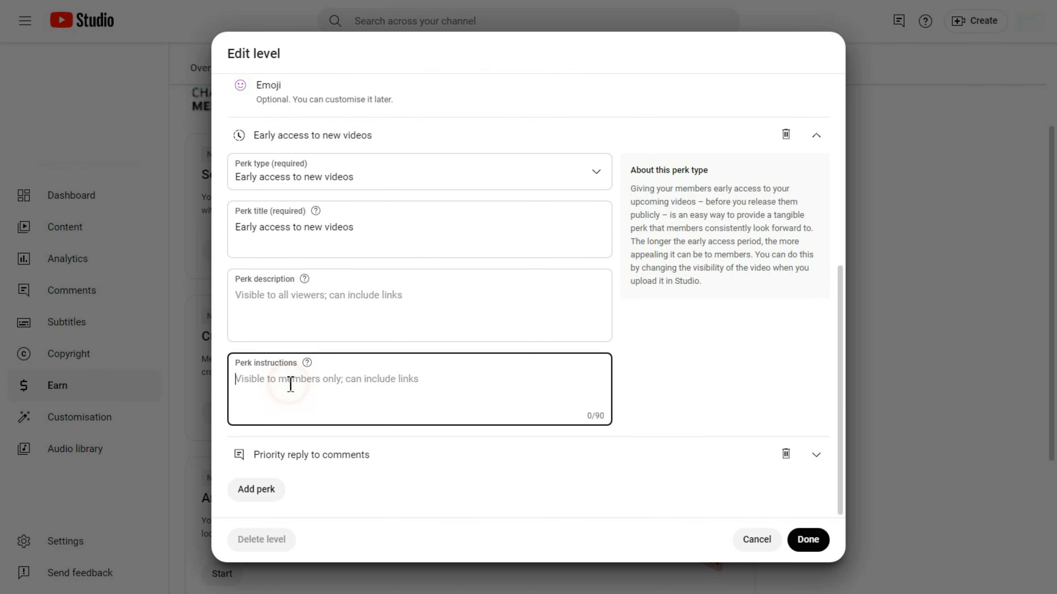
{"action": "left_click", "coordinate": [243, 381]}
{"action": "left_click", "coordinate": [685, 416]}
- Review the Priority reply to comments perk's type, title, description and instructions fields
{"action": "left_click", "coordinate": [815, 455]}
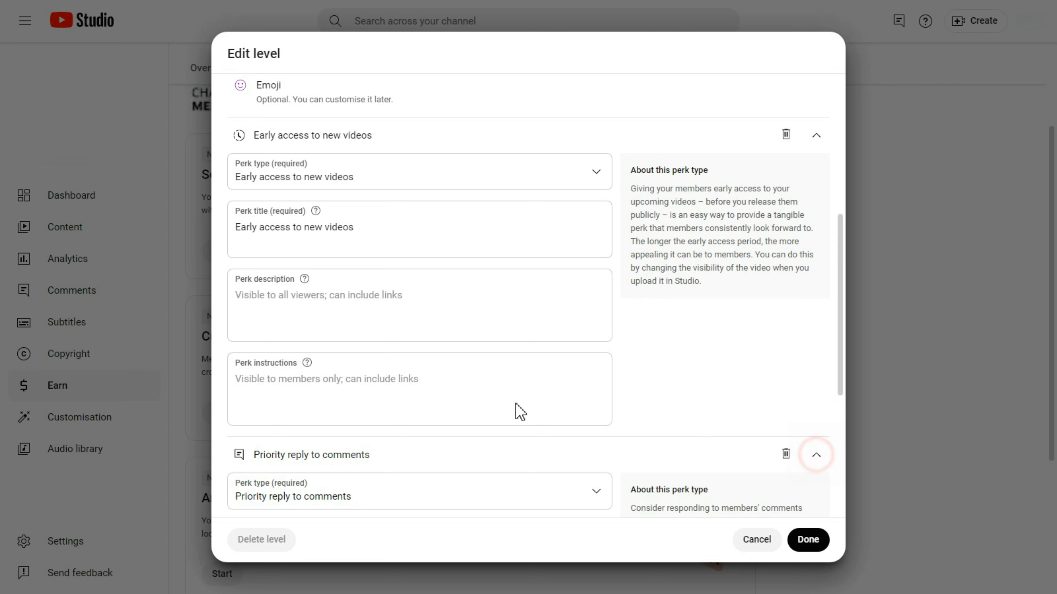
{"action": "scroll", "coordinate": [502, 400], "scroll_direction": "down", "scroll_amount": 5}
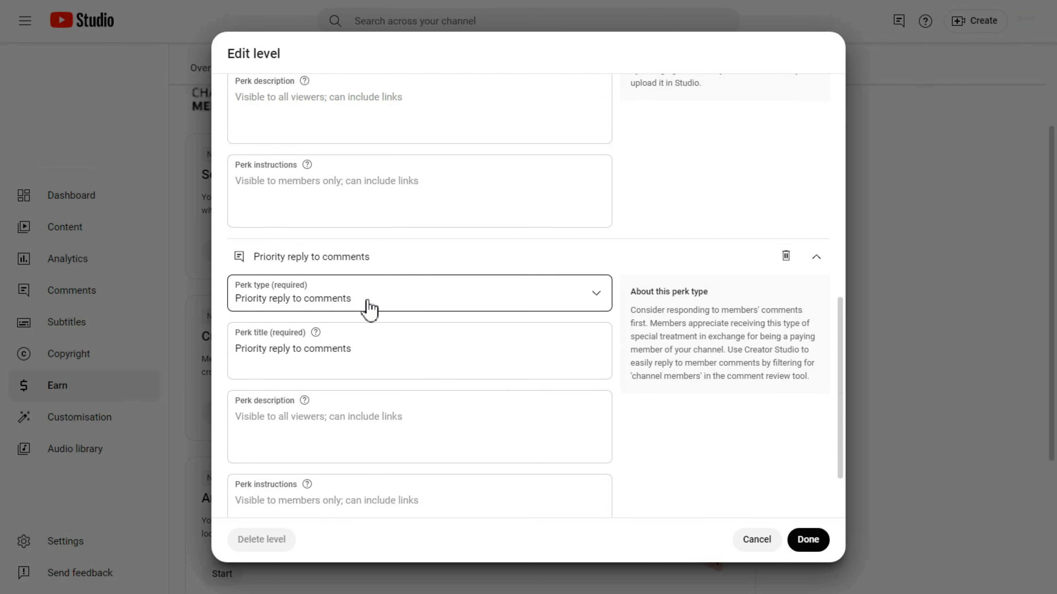
{"action": "scroll", "coordinate": [355, 466], "scroll_direction": "down", "scroll_amount": 2}
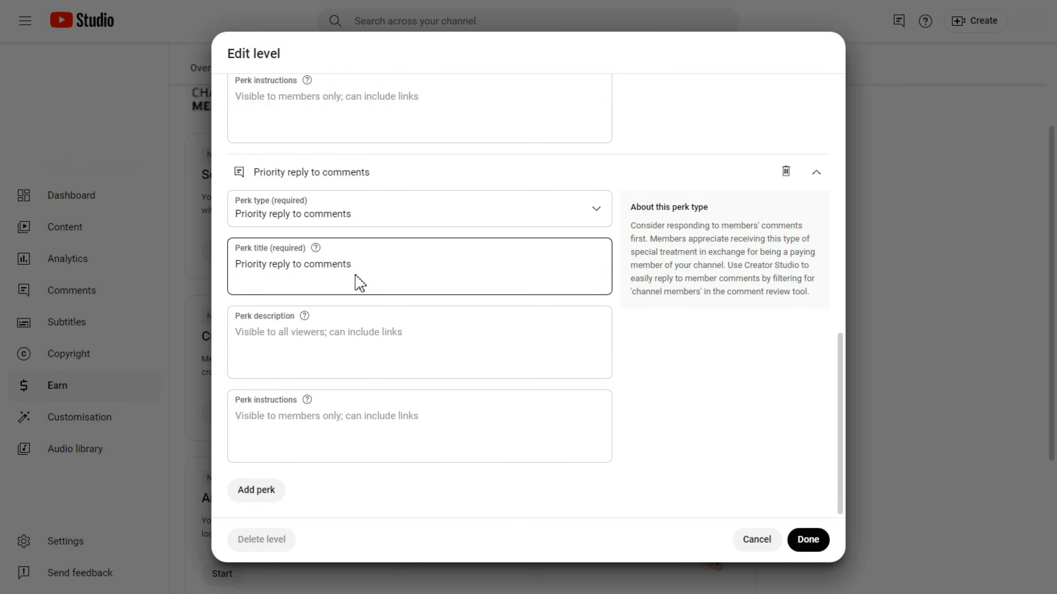
{"action": "scroll", "coordinate": [356, 282], "scroll_direction": "up", "scroll_amount": 15}
- Save the Supporters level's edits and check its name and price in the offer
{"action": "left_click", "coordinate": [816, 541]}
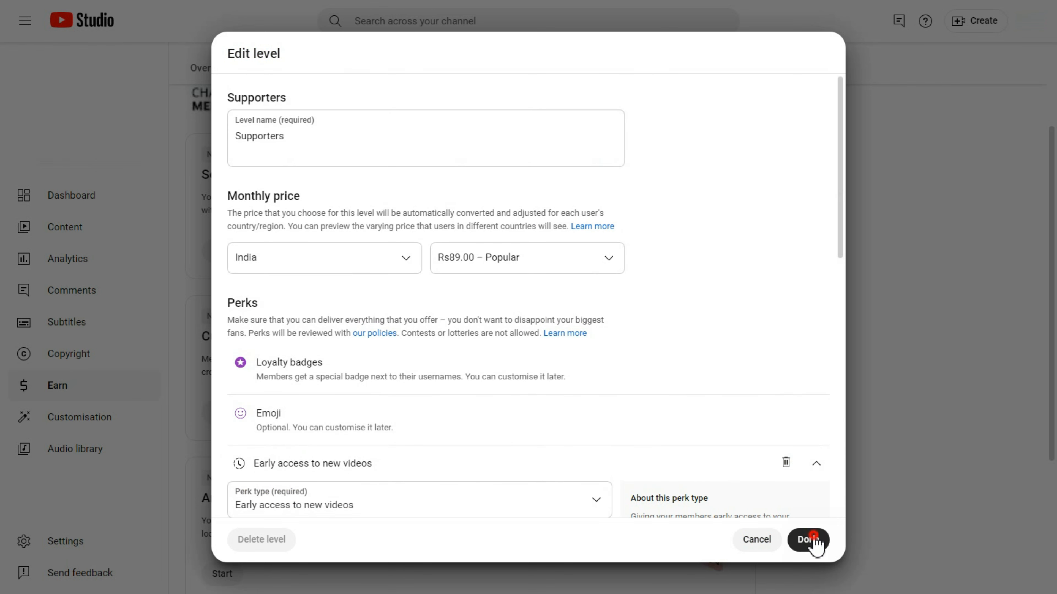
{"action": "left_click_drag", "start_coordinate": [256, 265], "coordinate": [340, 272]}
{"action": "left_click", "coordinate": [341, 272]}
{"action": "left_click_drag", "start_coordinate": [239, 289], "coordinate": [294, 298]}
{"action": "left_click", "coordinate": [294, 297]}
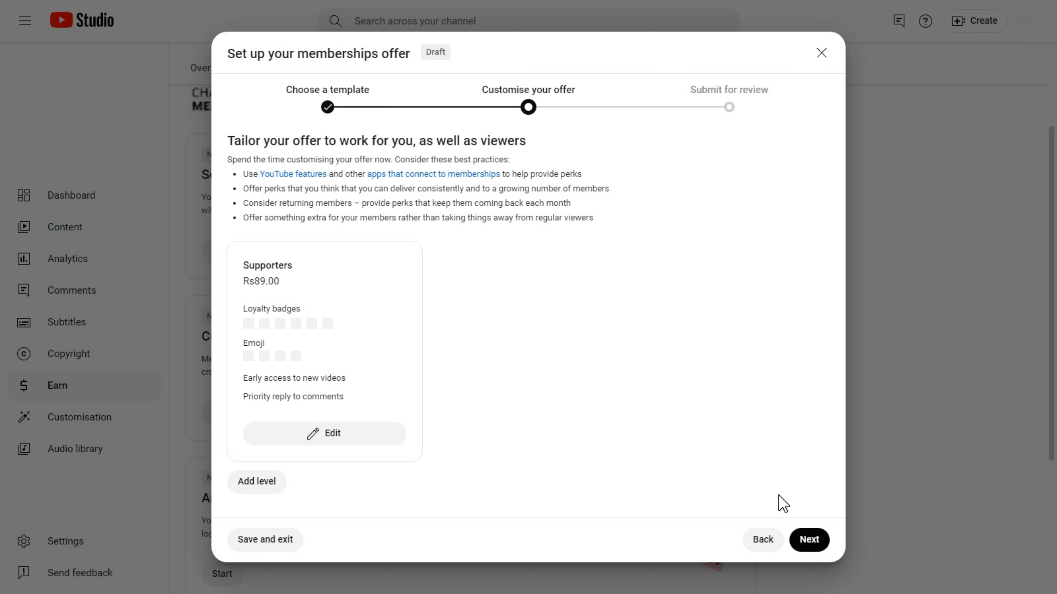
- Acknowledge the price-change restriction, confirm that the memberships offer complies with YouTube's policies, and submit it for review
{"action": "left_click", "coordinate": [809, 540]}
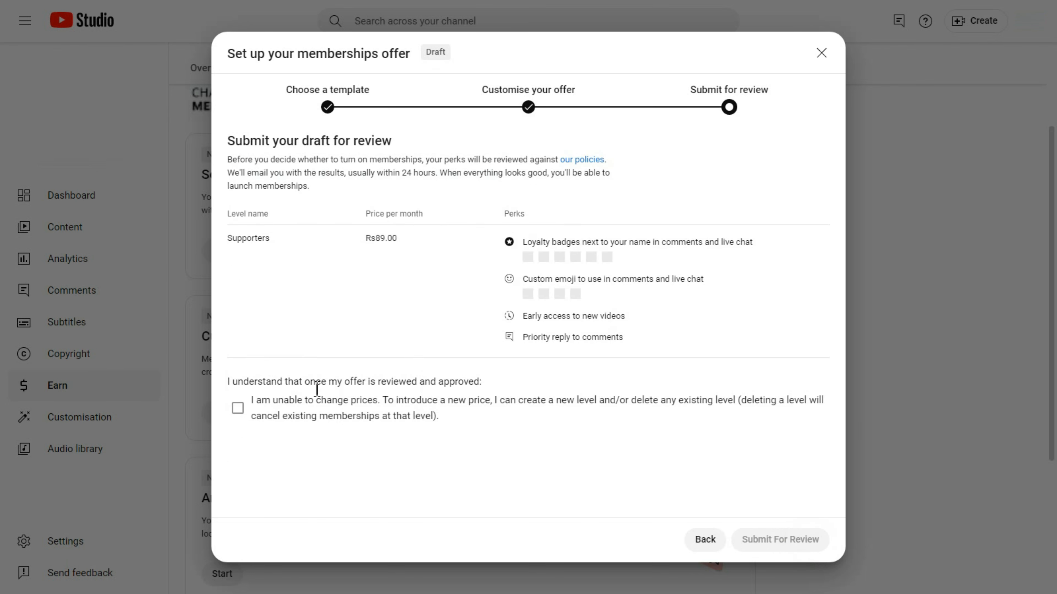
{"action": "left_click", "coordinate": [239, 408]}
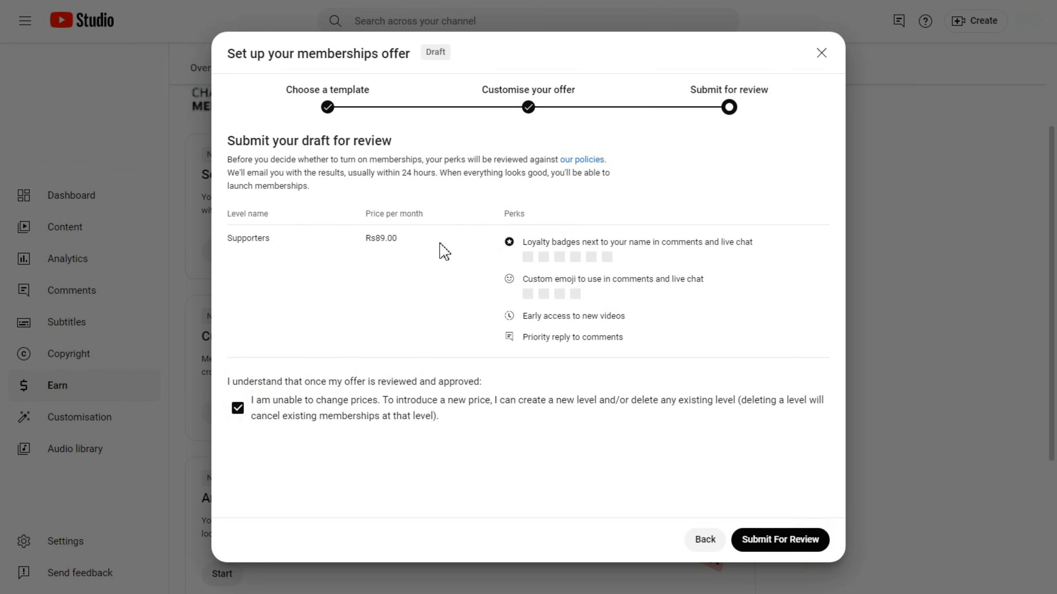
{"action": "left_click", "coordinate": [781, 549]}
{"action": "left_click", "coordinate": [364, 282]}
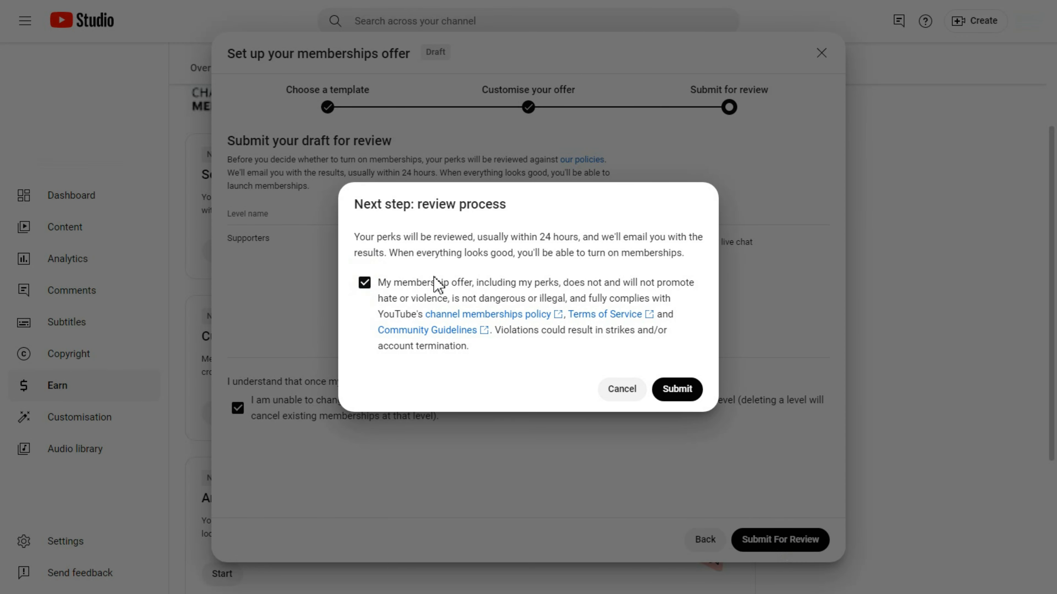
{"action": "left_click", "coordinate": [676, 392]}
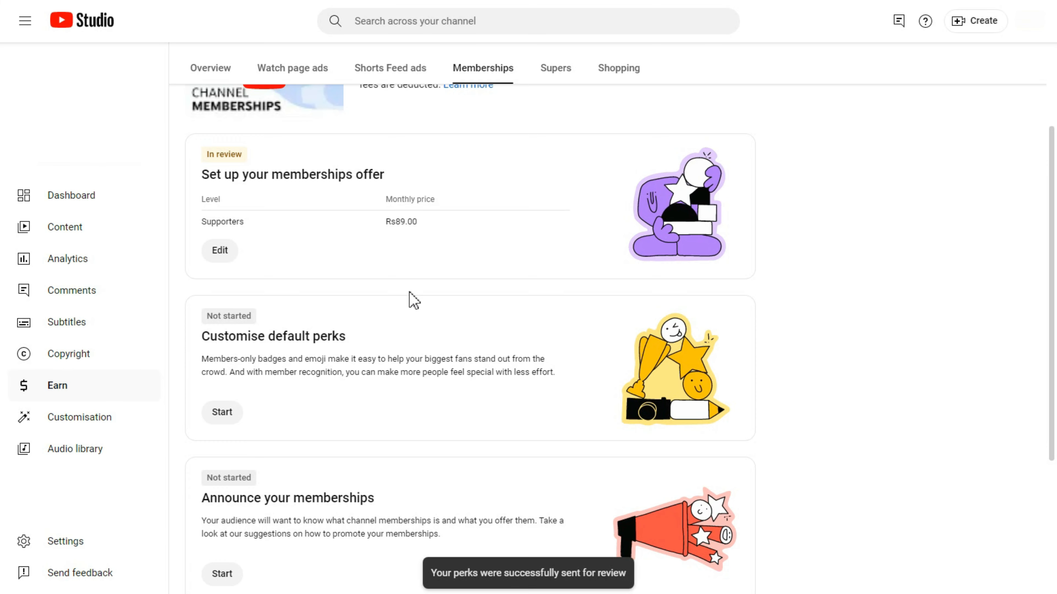
- Check the submitted memberships offer's review status, level name and monthly price on the Memberships page
{"action": "scroll", "coordinate": [196, 275], "scroll_direction": "up", "scroll_amount": 2}
{"action": "left_click_drag", "start_coordinate": [202, 249], "coordinate": [436, 293]}
{"action": "left_click", "coordinate": [366, 256]}
{"action": "left_click", "coordinate": [437, 290]}
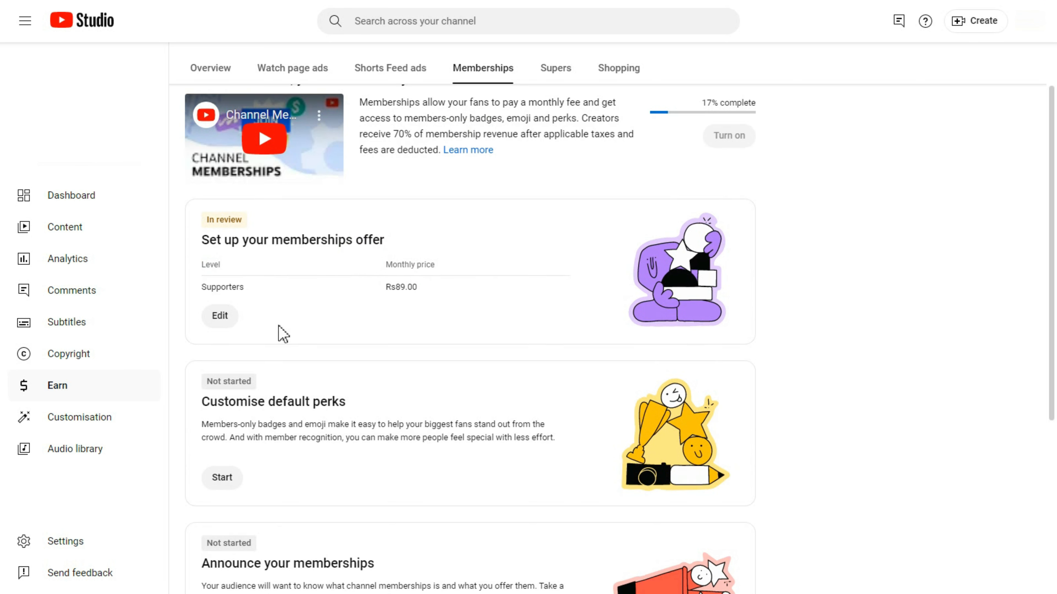
- Start customising the default perks for channel members
{"action": "scroll", "coordinate": [280, 329], "scroll_direction": "down", "scroll_amount": 3}
{"action": "left_click_drag", "start_coordinate": [249, 277], "coordinate": [389, 276]}
{"action": "left_click", "coordinate": [388, 276]}
{"action": "left_click", "coordinate": [229, 357]}
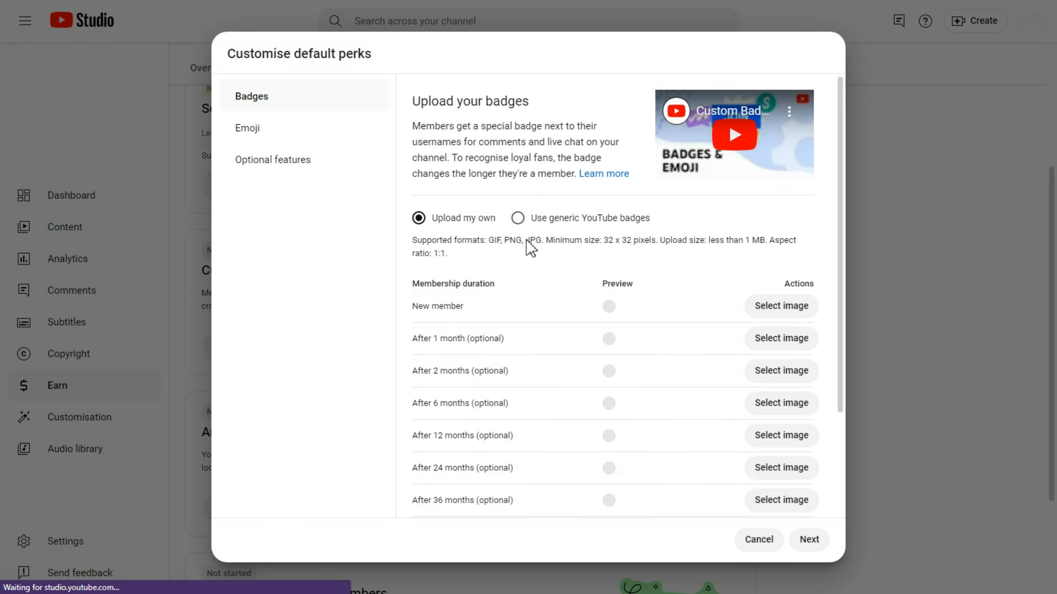
{"action": "left_click", "coordinate": [518, 218]}
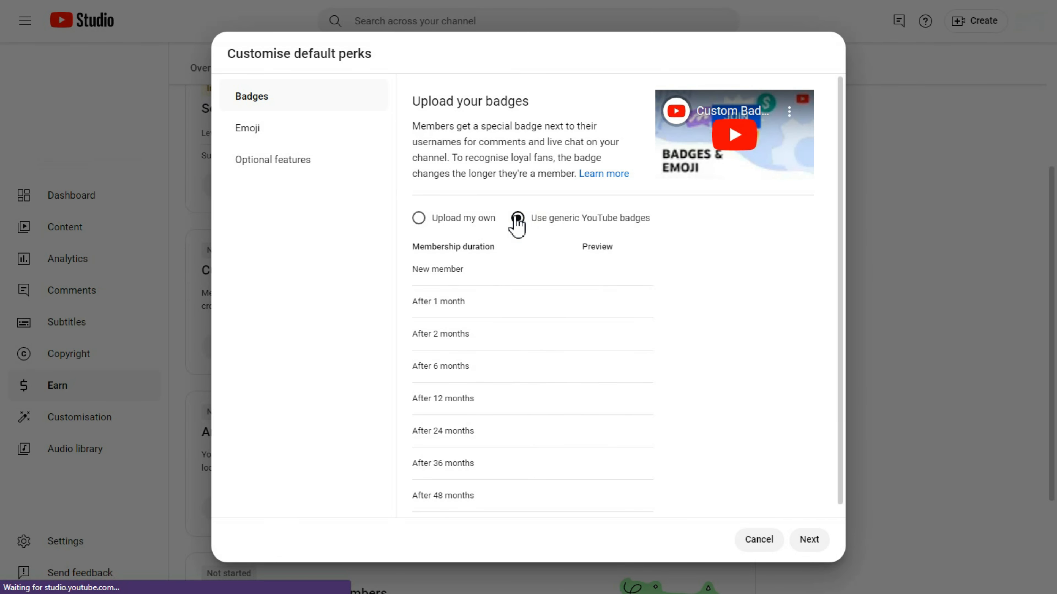
{"action": "left_click", "coordinate": [419, 219]}
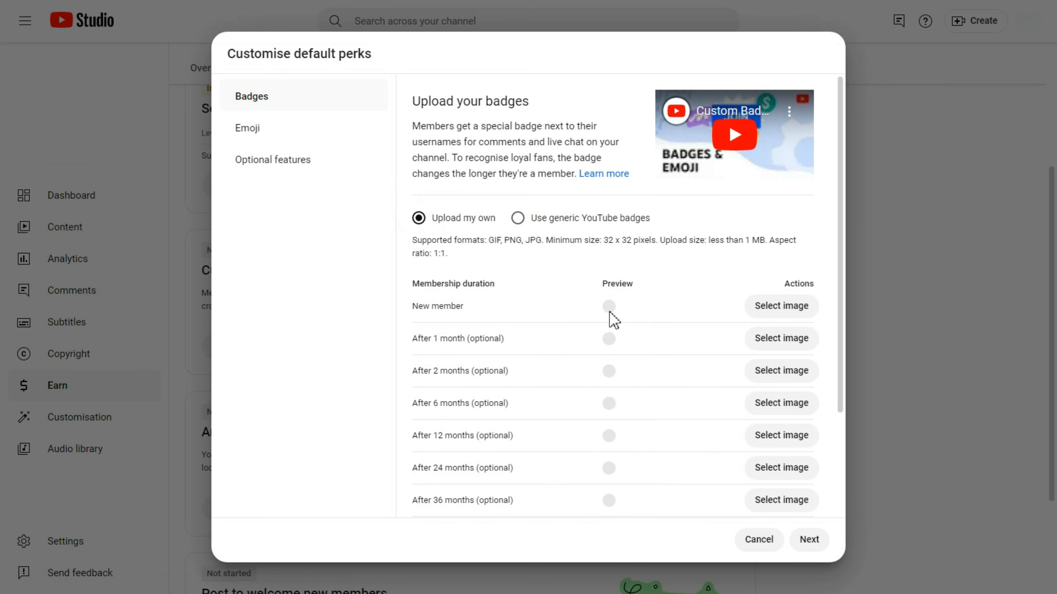
{"action": "left_click", "coordinate": [760, 311]}
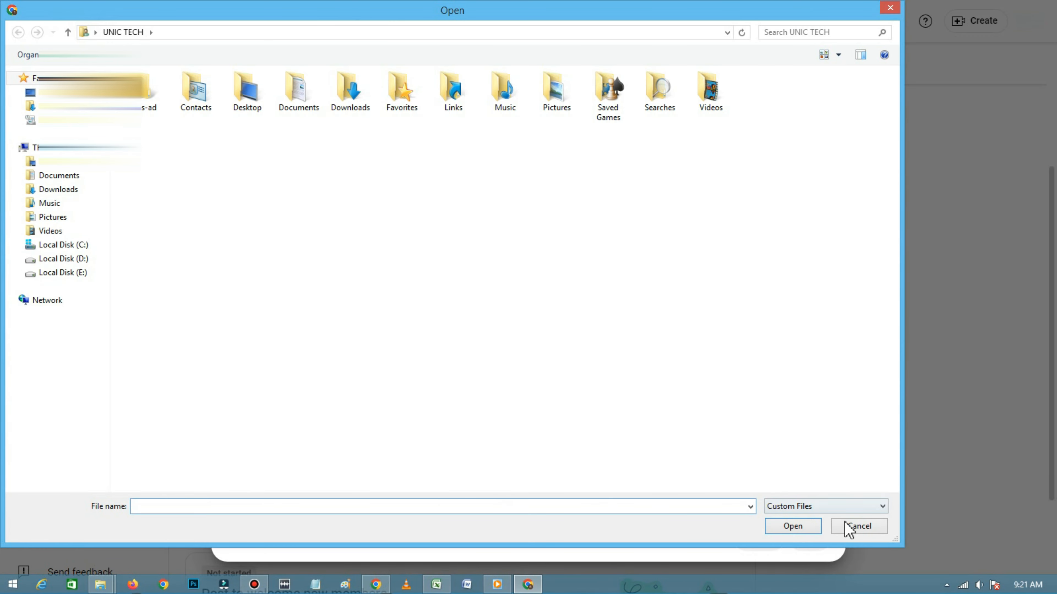
{"action": "left_click", "coordinate": [857, 527]}
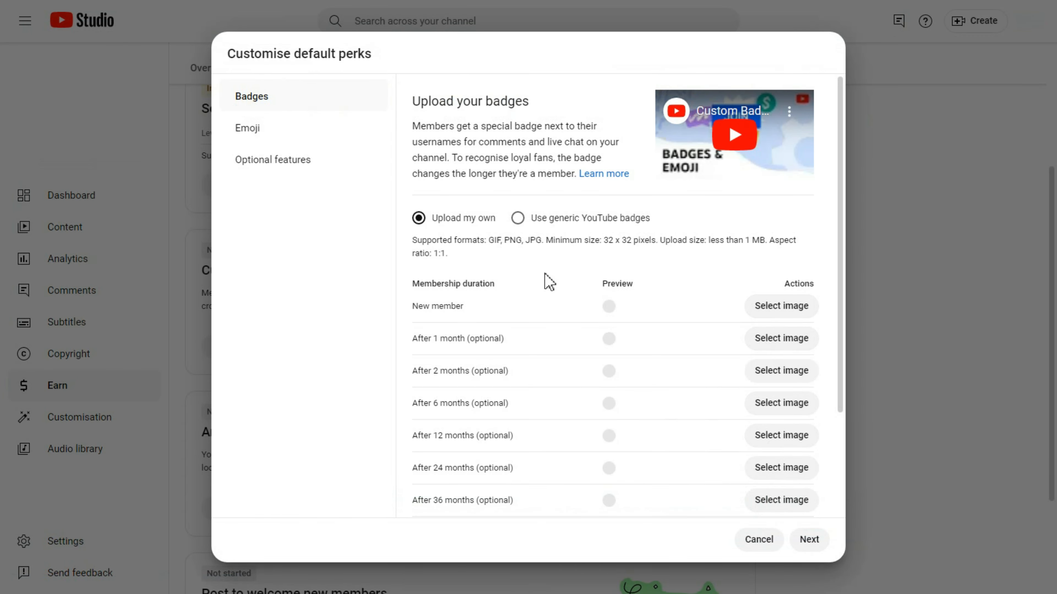
- Set the loyalty badges to use generic YouTube badges and review their previews for each membership duration
{"action": "left_click", "coordinate": [517, 219]}
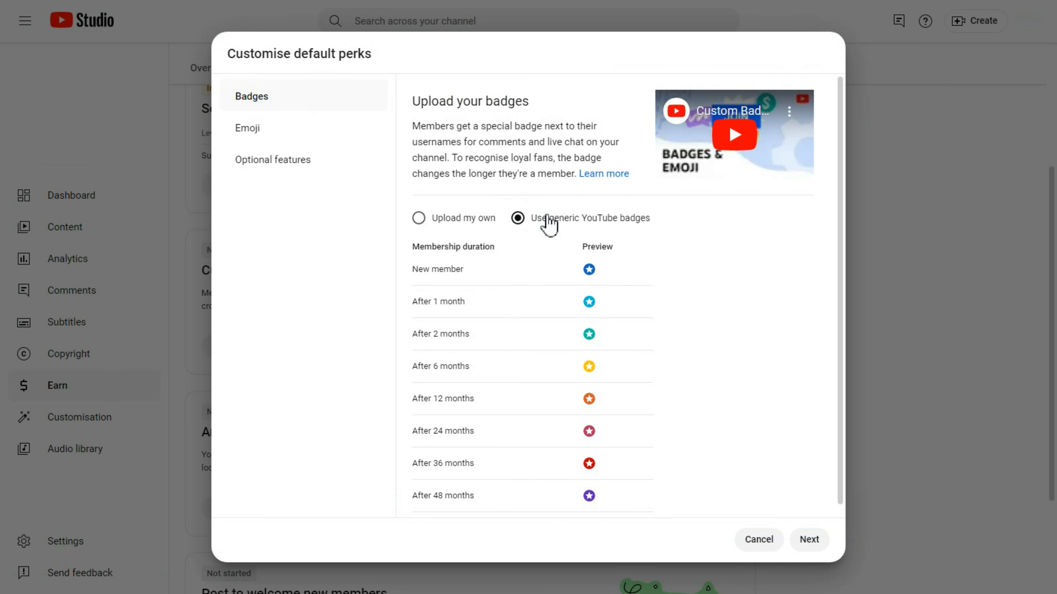
{"action": "left_click_drag", "start_coordinate": [550, 216], "coordinate": [660, 219]}
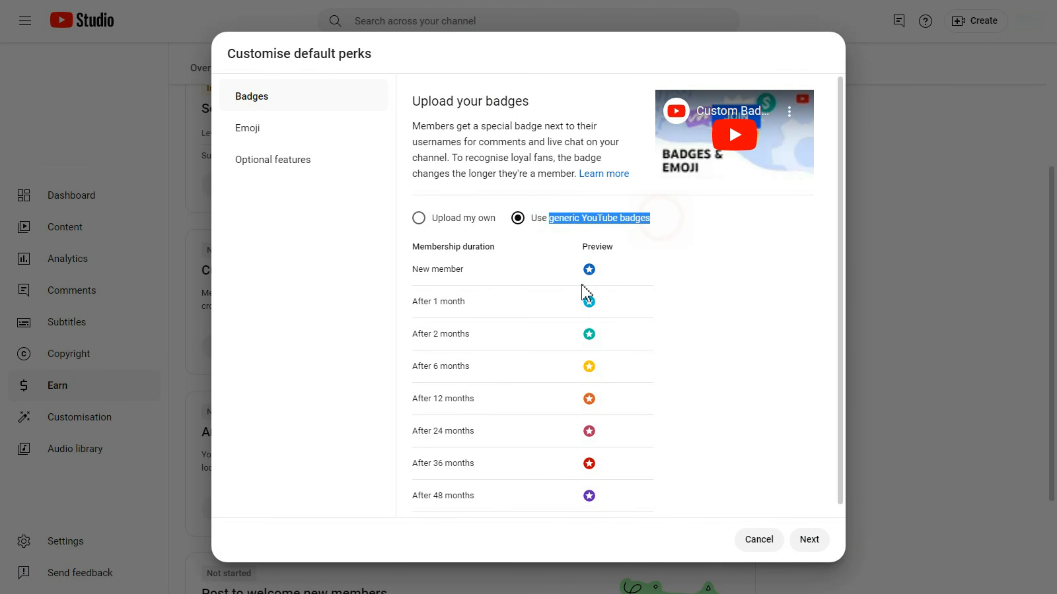
{"action": "scroll", "coordinate": [595, 395], "scroll_direction": "down", "scroll_amount": 1}
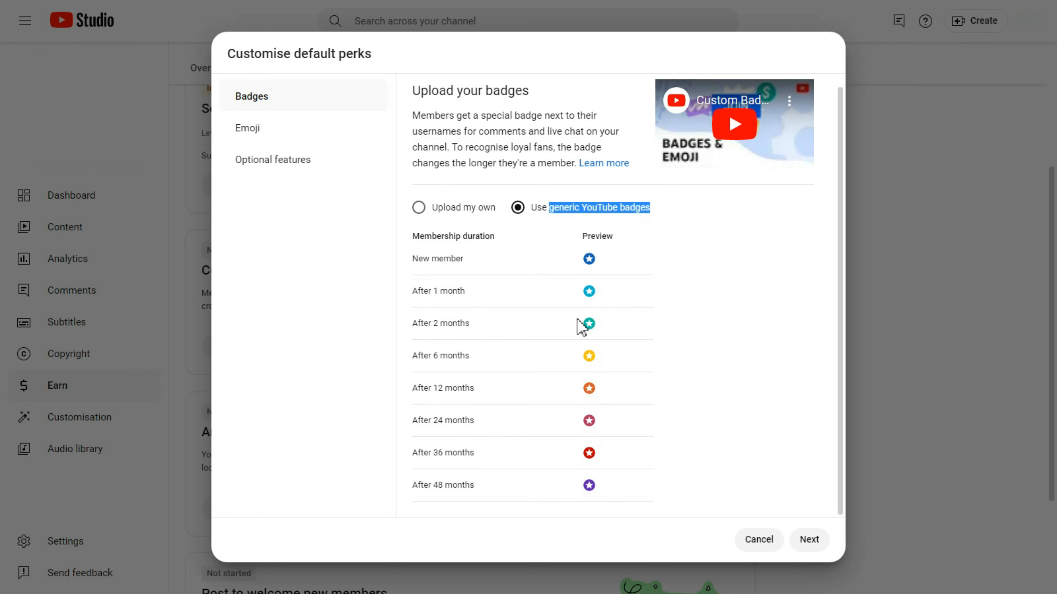
{"action": "scroll", "coordinate": [581, 327], "scroll_direction": "up", "scroll_amount": 1}
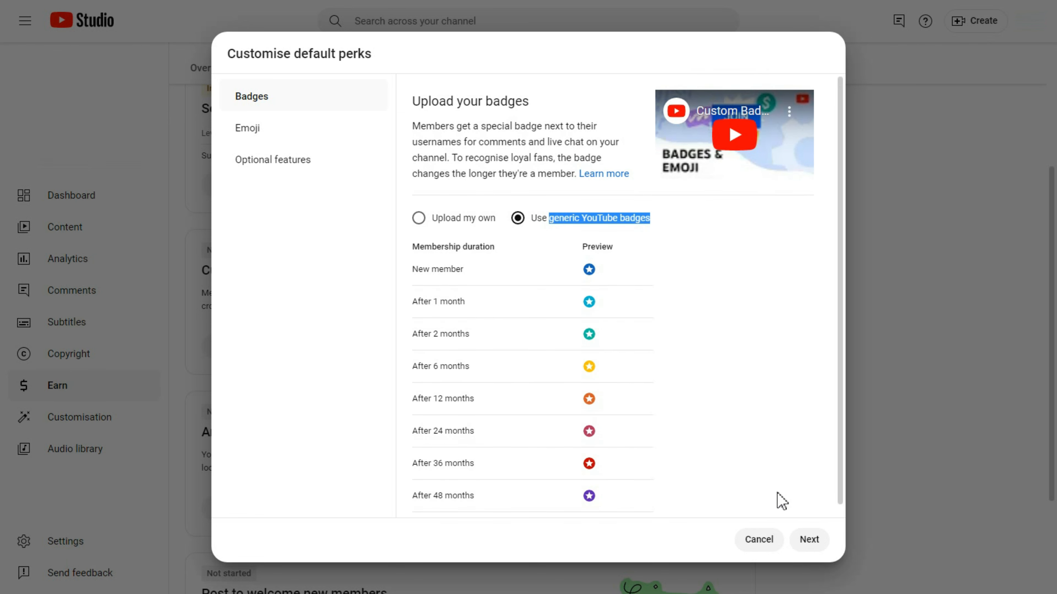
- Continue to the members' emoji settings and examine the upload requirements and the available emoji slots
{"action": "left_click", "coordinate": [809, 541]}
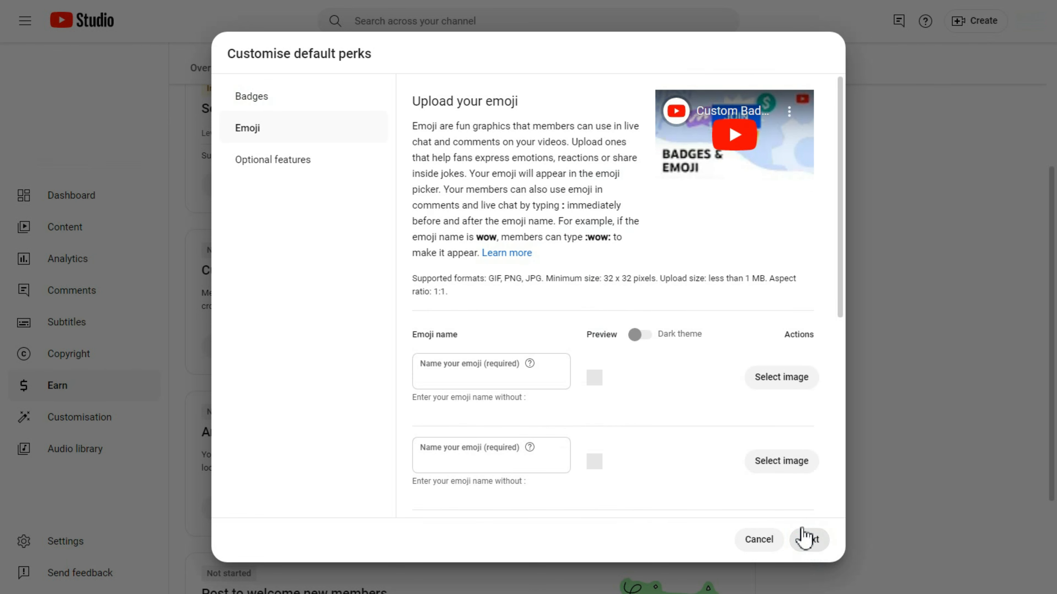
{"action": "scroll", "coordinate": [611, 365], "scroll_direction": "down", "scroll_amount": 1}
{"action": "scroll", "coordinate": [610, 364], "scroll_direction": "down", "scroll_amount": 3}
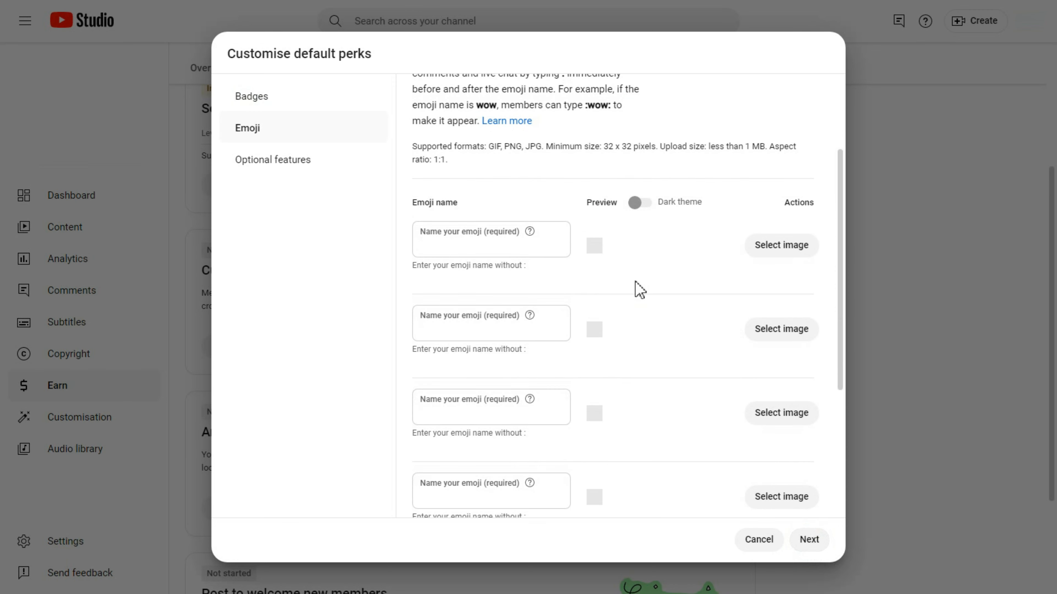
{"action": "scroll", "coordinate": [636, 289], "scroll_direction": "up", "scroll_amount": 4}
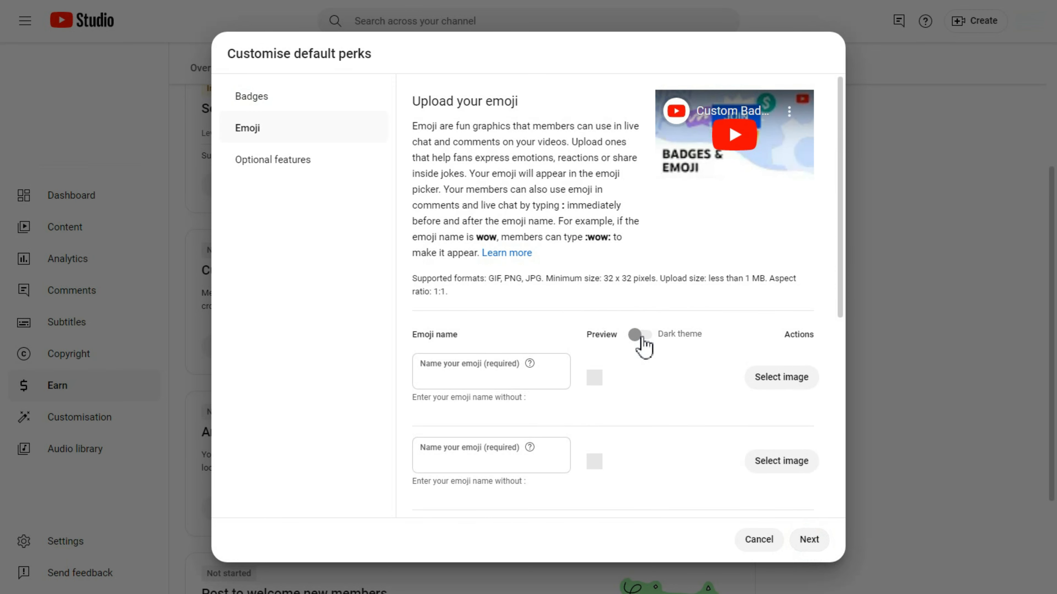
{"action": "scroll", "coordinate": [558, 364], "scroll_direction": "down", "scroll_amount": 4}
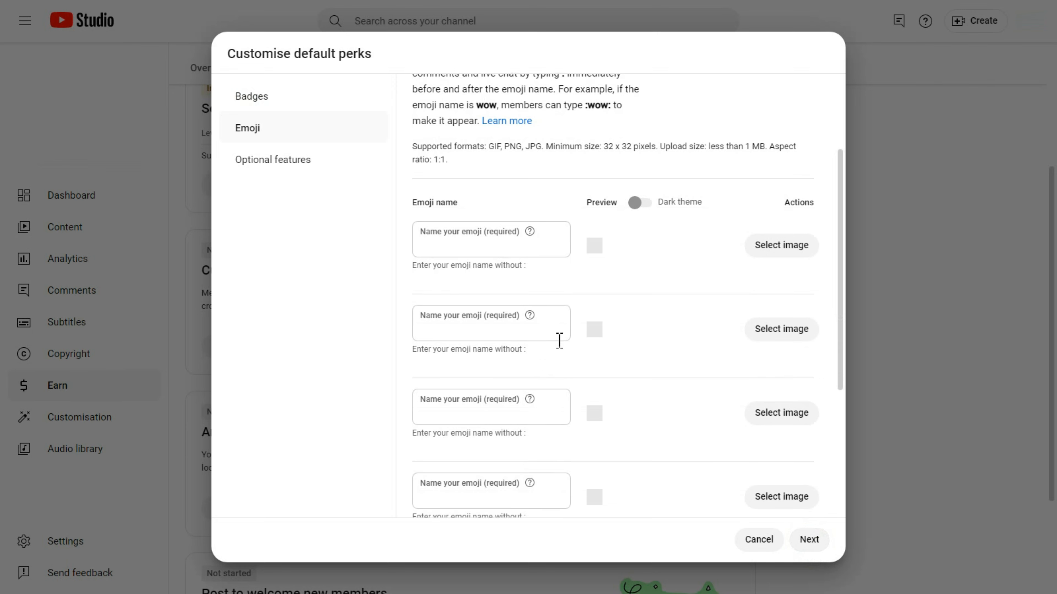
{"action": "scroll", "coordinate": [559, 335], "scroll_direction": "up", "scroll_amount": 4}
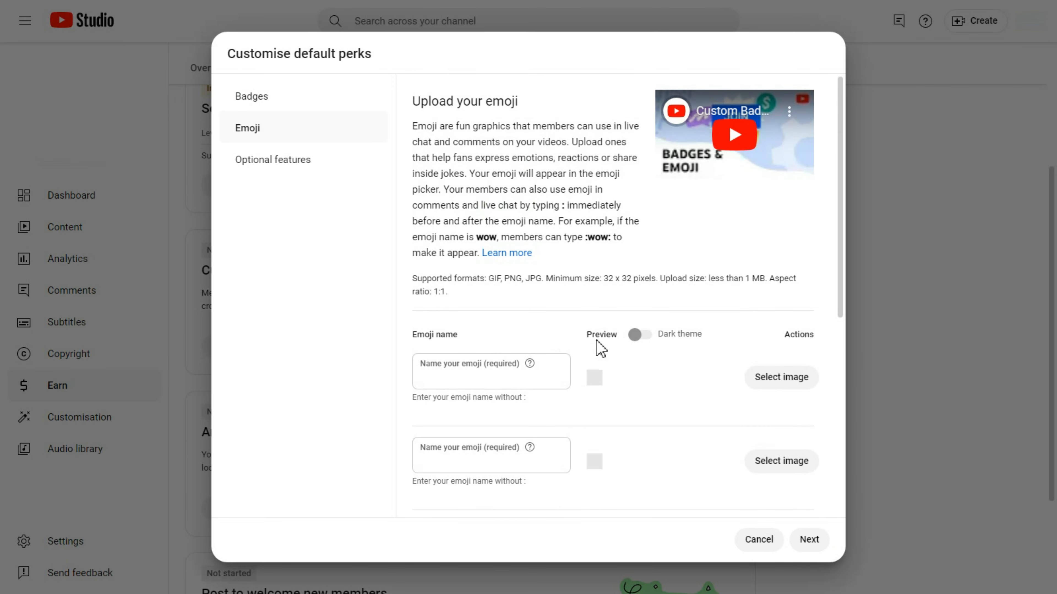
- Preview the emoji slots in dark theme, look at the first two name fields, and restore the light preview
{"action": "left_click", "coordinate": [638, 335]}
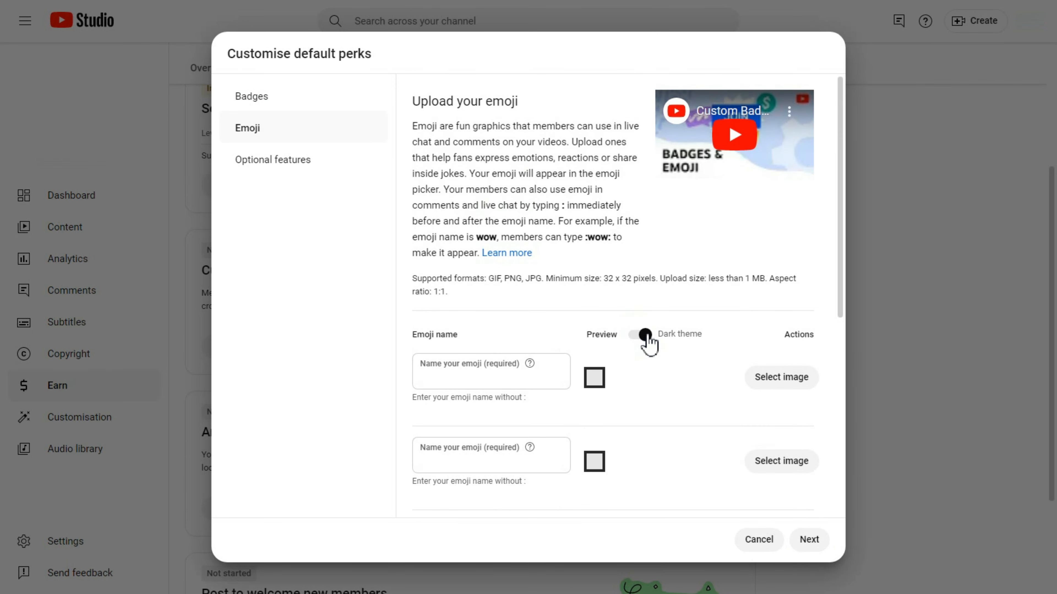
{"action": "left_click", "coordinate": [489, 377]}
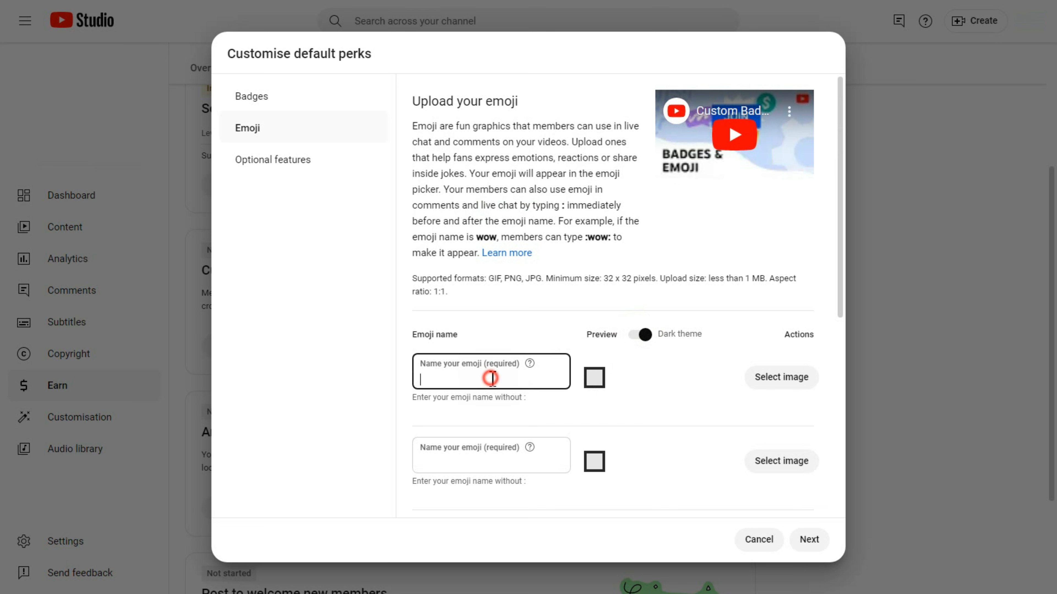
{"action": "left_click", "coordinate": [507, 461]}
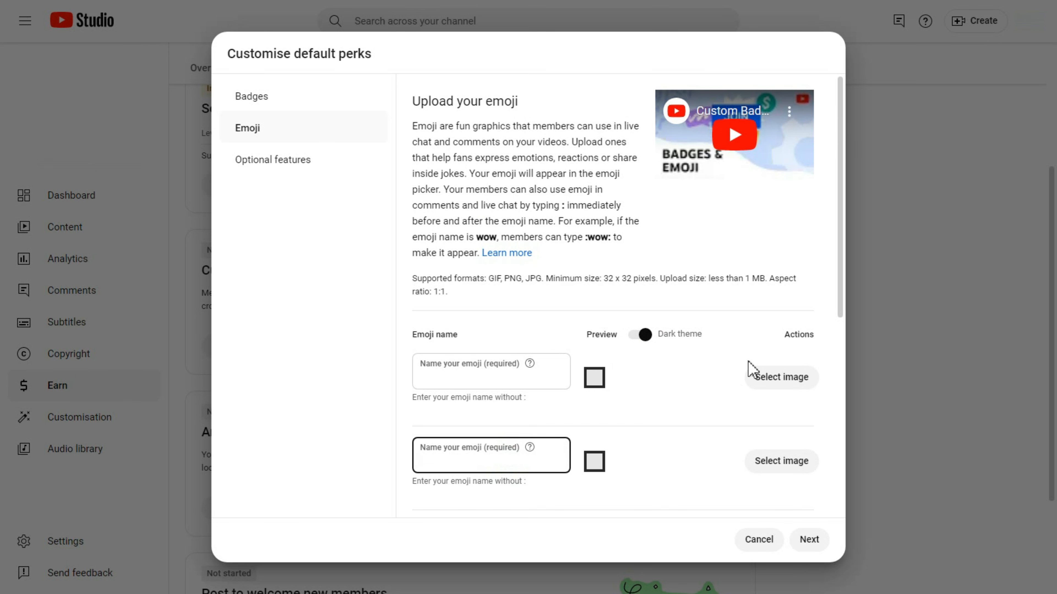
{"action": "left_click", "coordinate": [637, 336]}
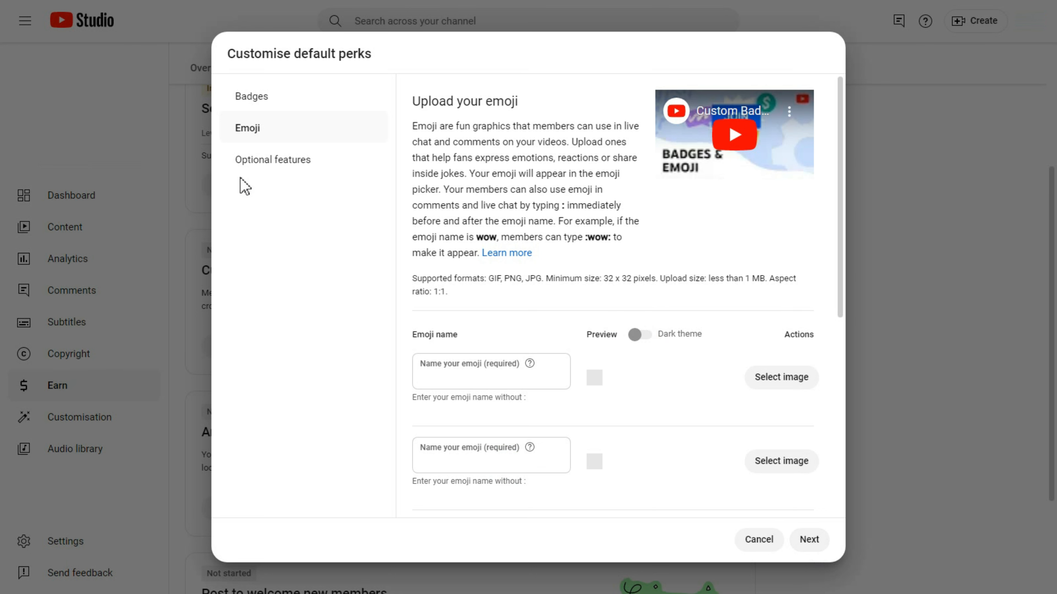
- Keep the channel page, video description and milestone chat recognition features on and save the default perks
{"action": "left_click", "coordinate": [282, 168]}
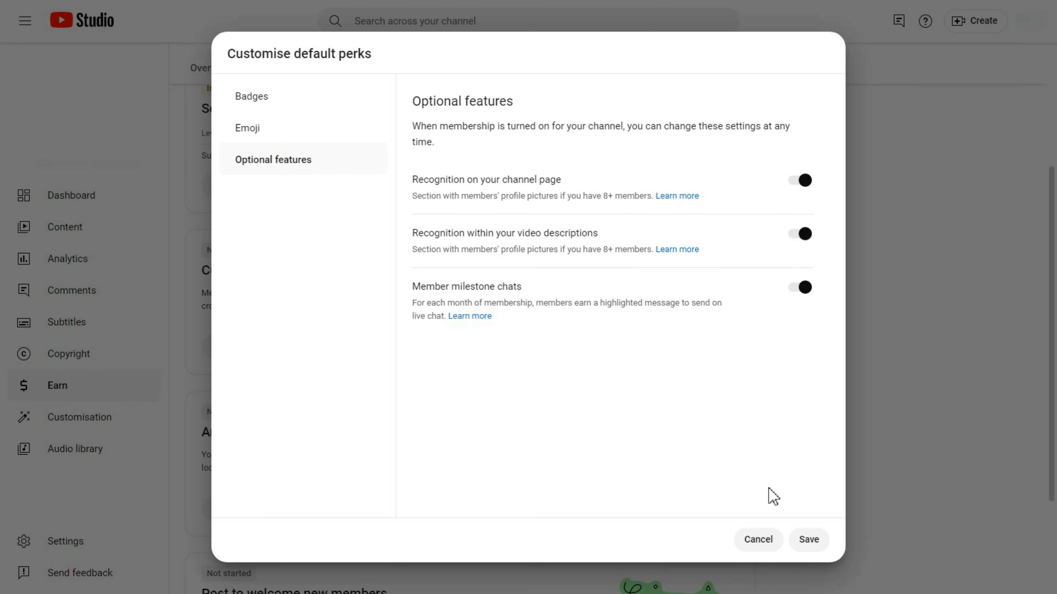
{"action": "left_click", "coordinate": [817, 542]}
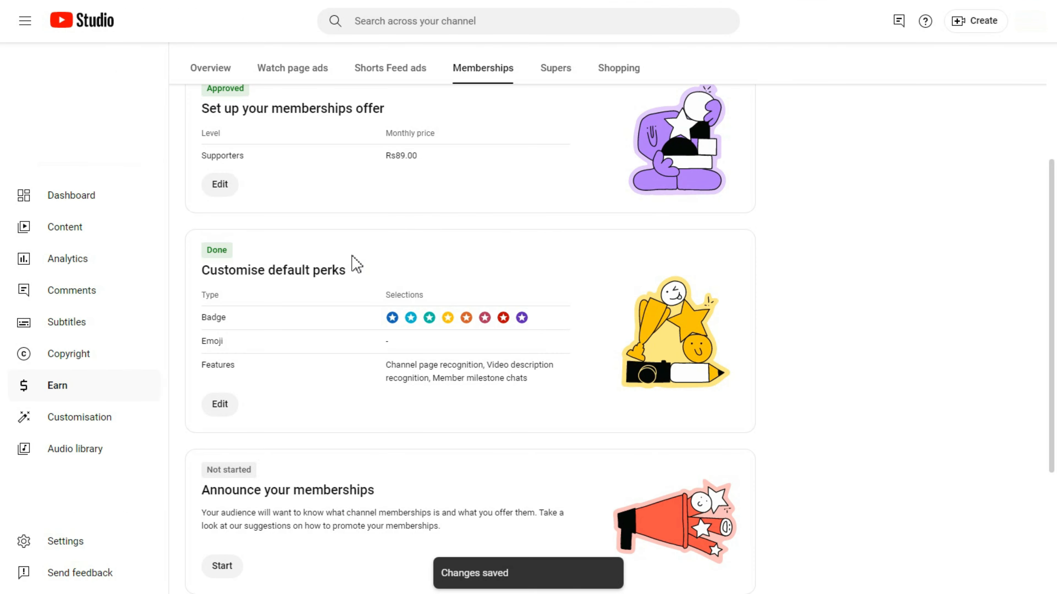
- Review the saved badges, emoji and features of the default perks, and check the memberships offer's approval status
{"action": "left_click_drag", "start_coordinate": [215, 272], "coordinate": [358, 271]}
{"action": "left_click", "coordinate": [418, 363]}
{"action": "left_click_drag", "start_coordinate": [396, 364], "coordinate": [505, 398]}
{"action": "left_click", "coordinate": [504, 390]}
{"action": "left_click_drag", "start_coordinate": [382, 314], "coordinate": [543, 314]}
{"action": "left_click", "coordinate": [385, 337]}
{"action": "left_click", "coordinate": [391, 343]}
{"action": "scroll", "coordinate": [374, 337], "scroll_direction": "up", "scroll_amount": 1}
{"action": "left_click_drag", "start_coordinate": [207, 171], "coordinate": [389, 213]}
{"action": "left_click", "coordinate": [390, 213]}
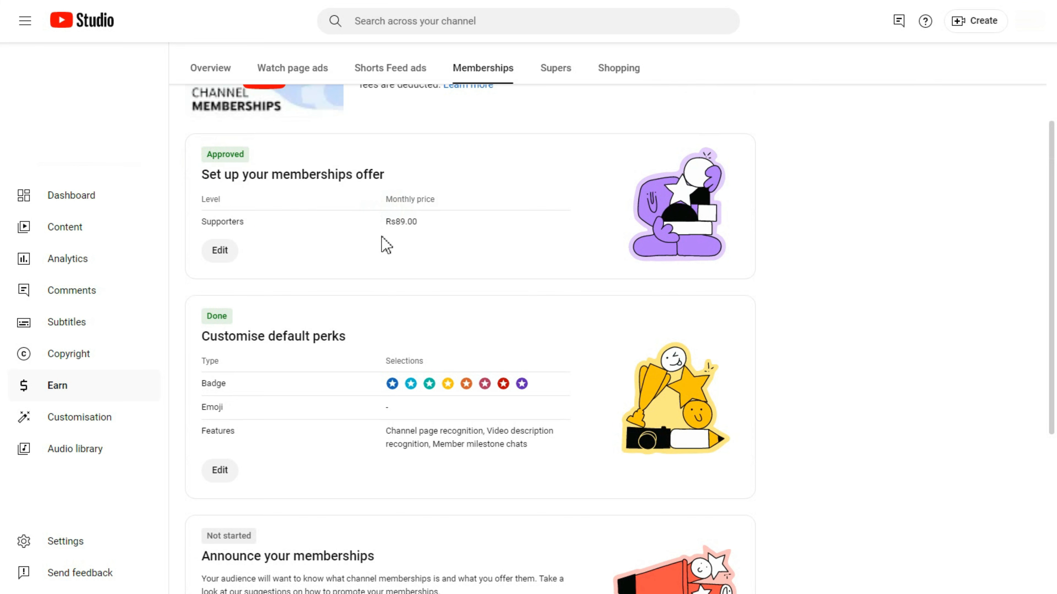
- Start the task for announcing the channel memberships
{"action": "scroll", "coordinate": [393, 269], "scroll_direction": "down", "scroll_amount": 5}
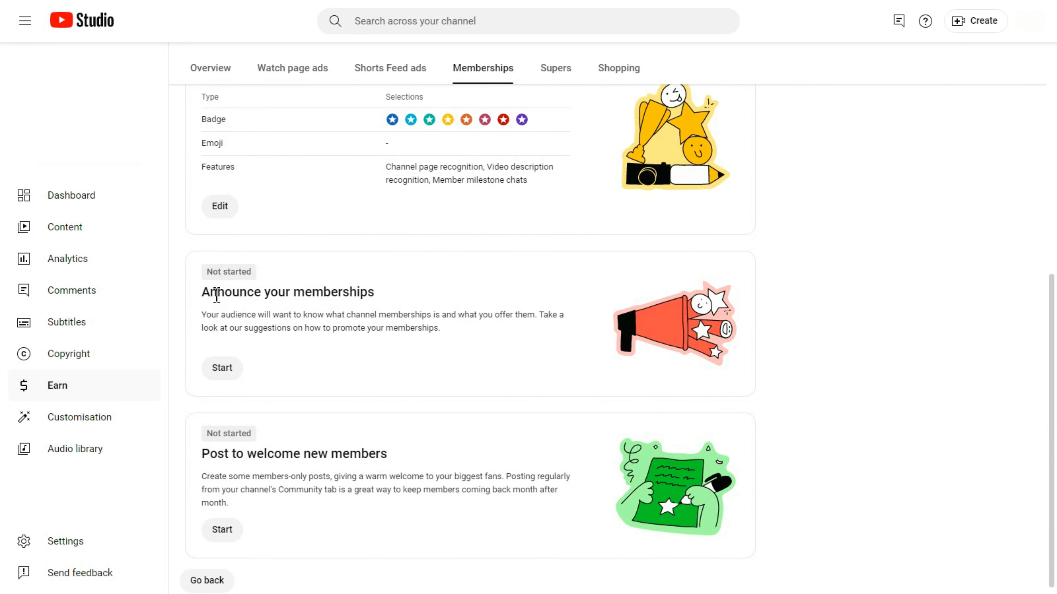
{"action": "left_click_drag", "start_coordinate": [214, 293], "coordinate": [379, 300]}
{"action": "left_click", "coordinate": [379, 301]}
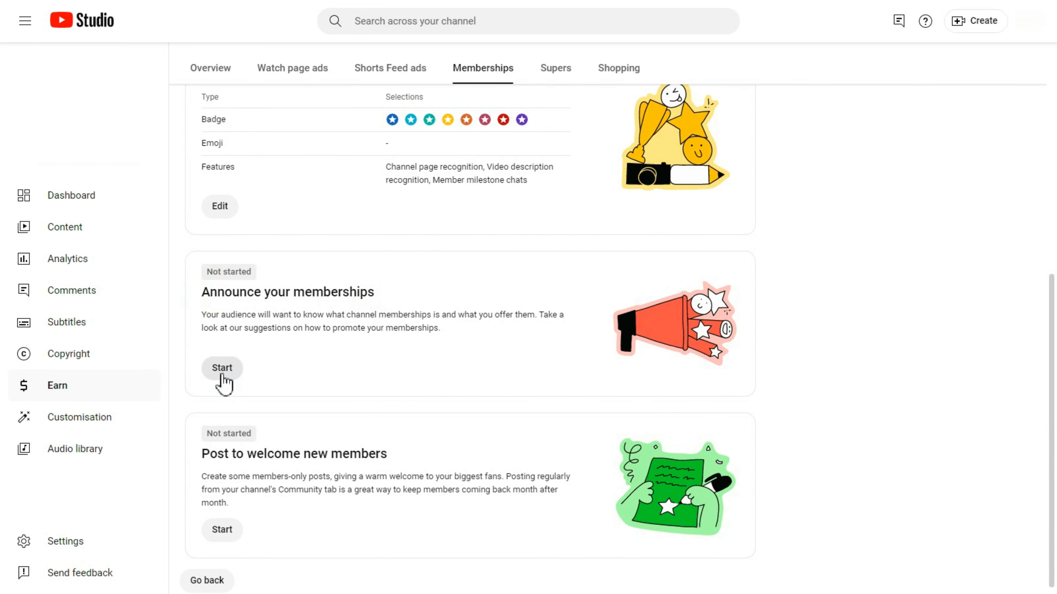
{"action": "left_click", "coordinate": [222, 372]}
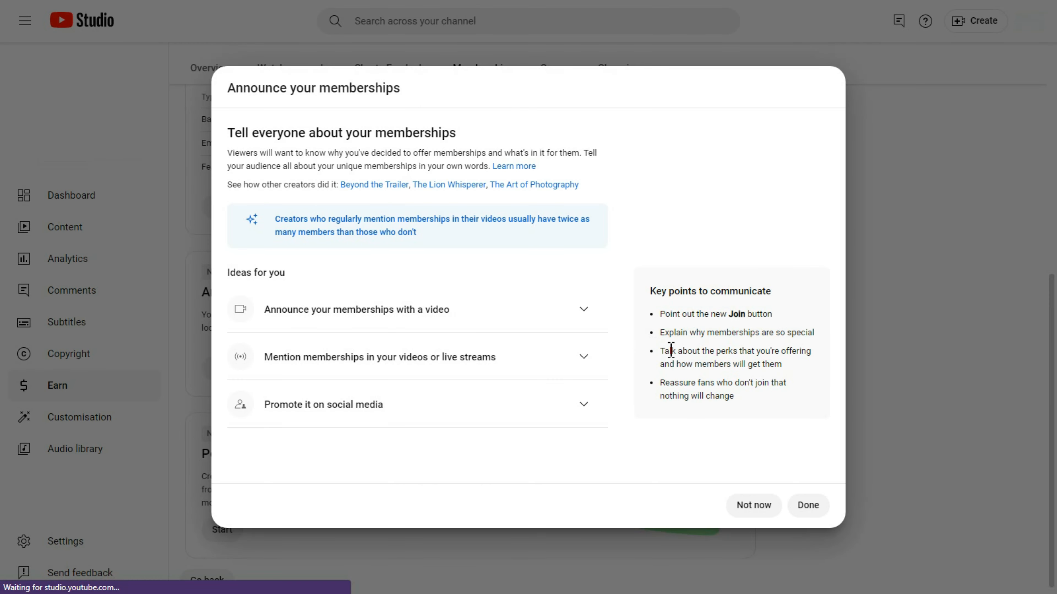
- Read the announcement ideas on using a video, mentioning memberships in videos or live streams, and promoting on social media
{"action": "left_click", "coordinate": [584, 310]}
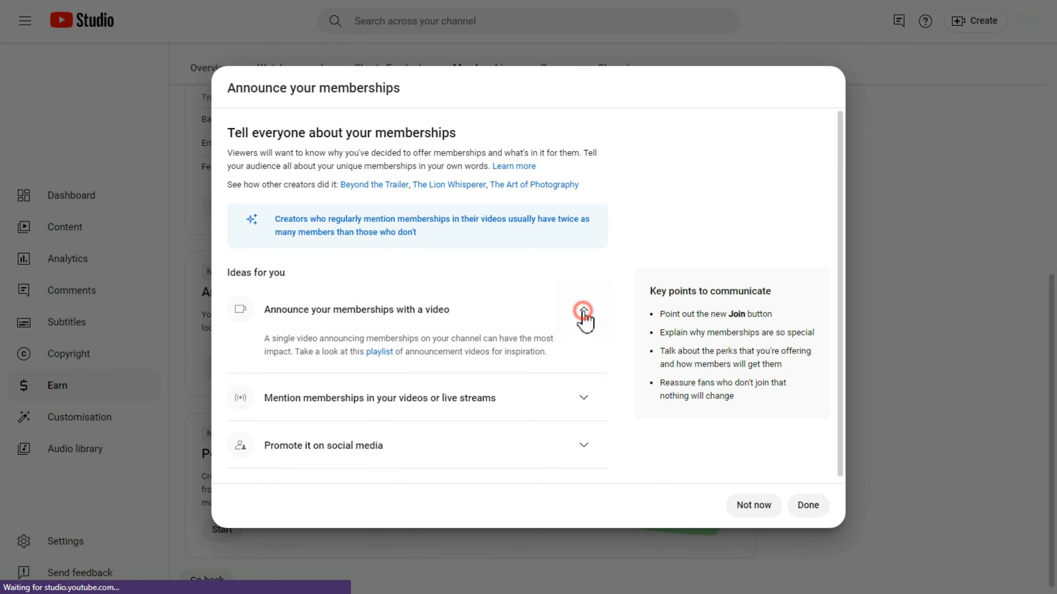
{"action": "left_click", "coordinate": [584, 311]}
{"action": "left_click", "coordinate": [584, 312]}
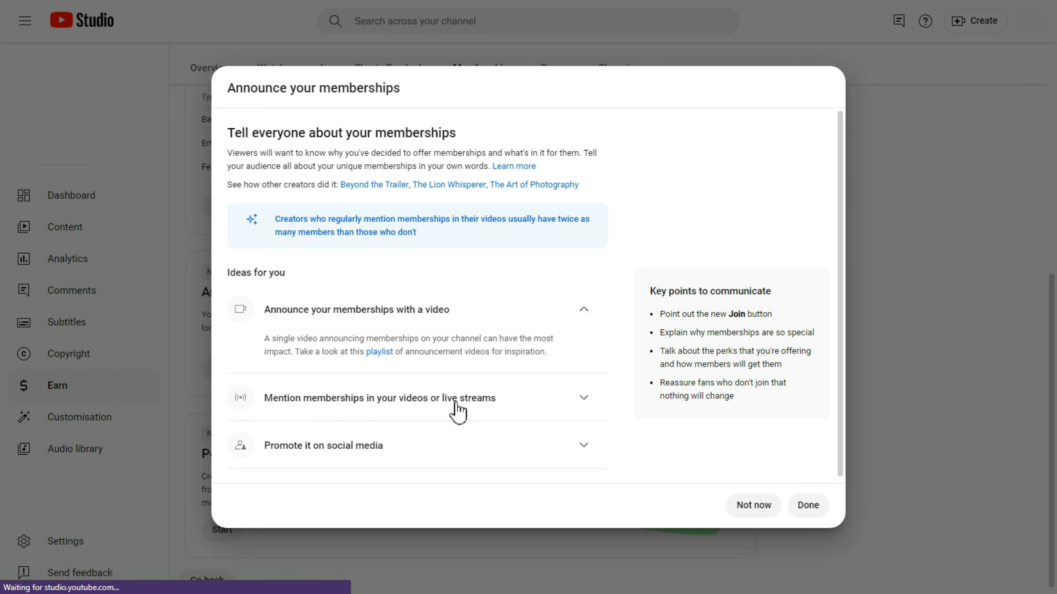
{"action": "left_click", "coordinate": [580, 401]}
{"action": "scroll", "coordinate": [555, 389], "scroll_direction": "down", "scroll_amount": 1}
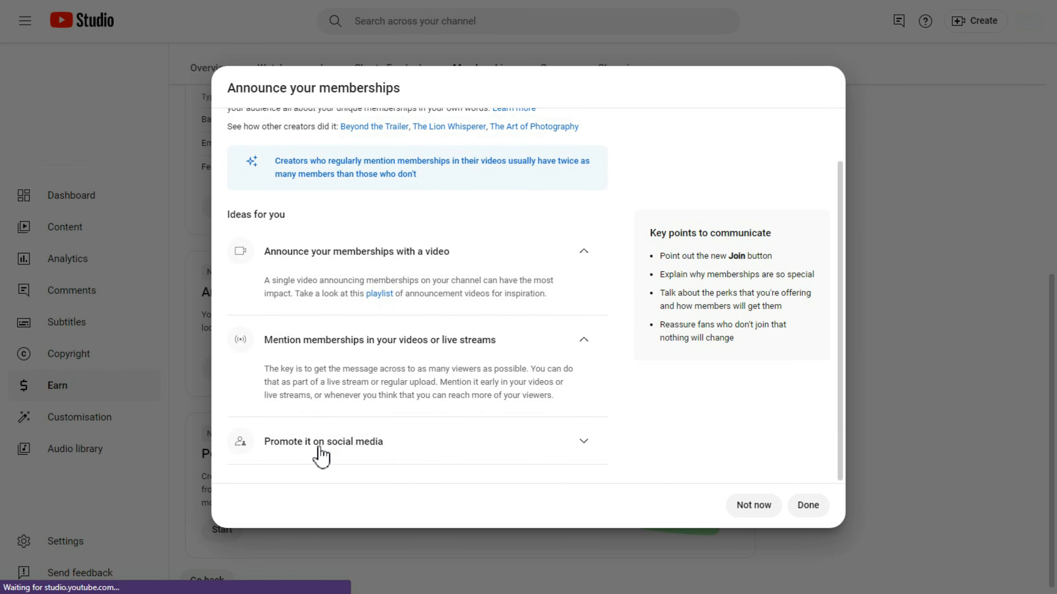
{"action": "left_click", "coordinate": [582, 442]}
{"action": "scroll", "coordinate": [534, 402], "scroll_direction": "down", "scroll_amount": 1}
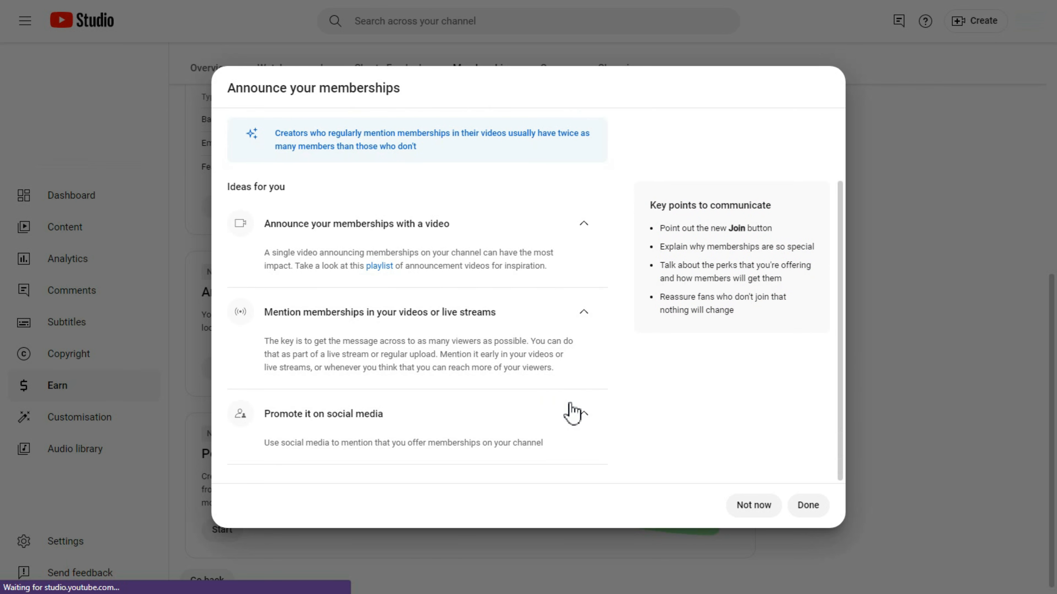
{"action": "left_click", "coordinate": [582, 414]}
{"action": "left_click", "coordinate": [581, 348]}
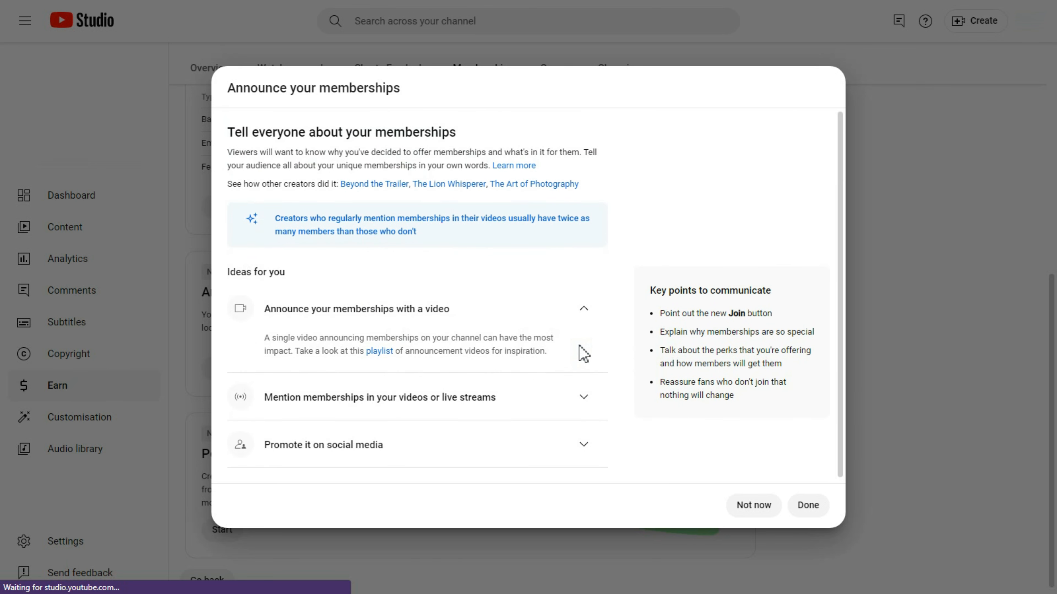
{"action": "left_click", "coordinate": [583, 312]}
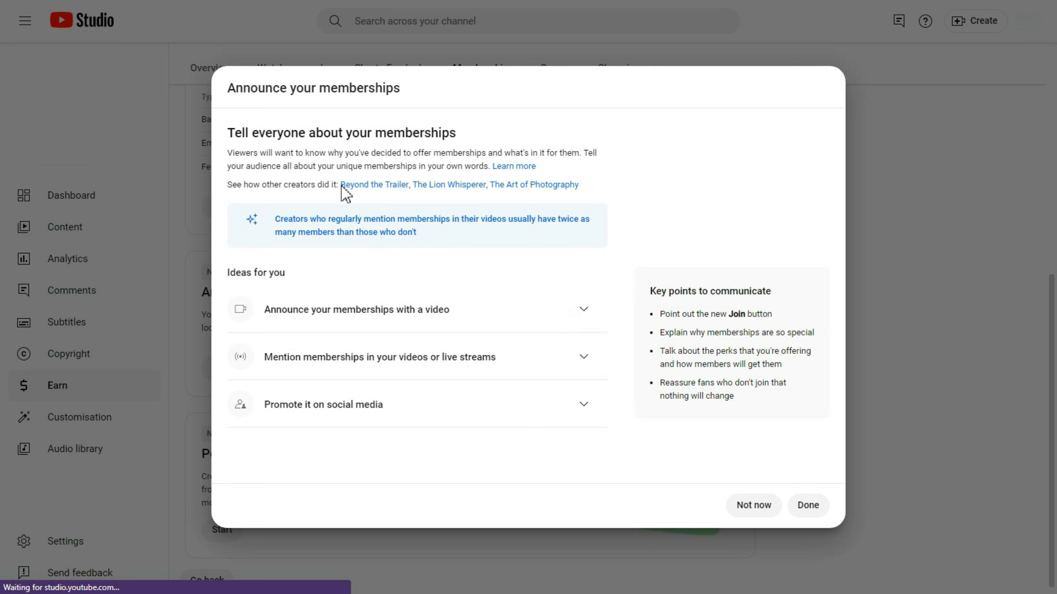
- Read the advice on how regularly mentioning memberships in videos affects member numbers
{"action": "left_click_drag", "start_coordinate": [341, 129], "coordinate": [460, 132]}
{"action": "left_click", "coordinate": [305, 220]}
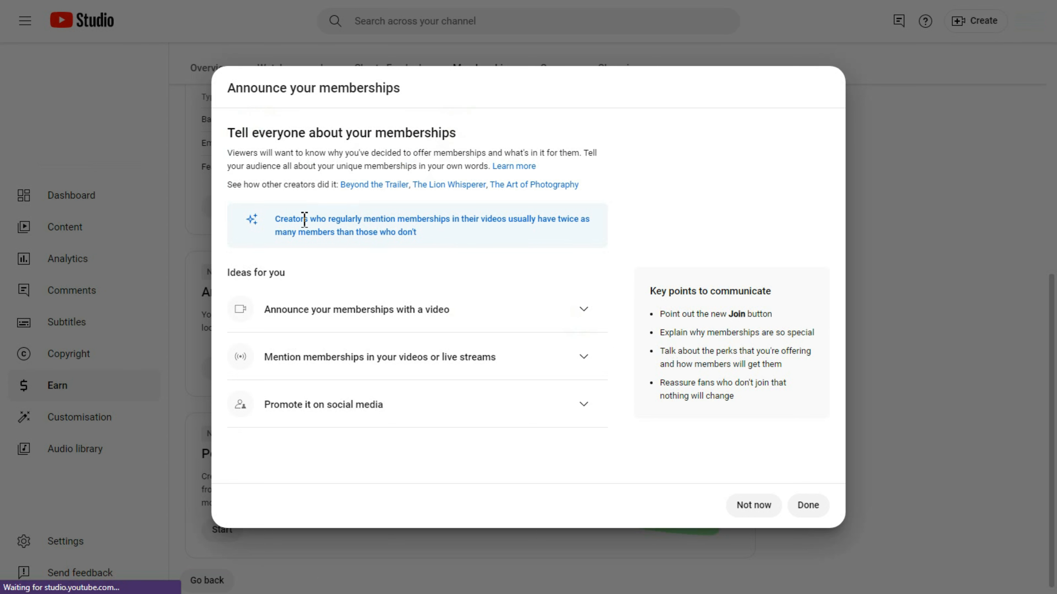
{"action": "left_click_drag", "start_coordinate": [278, 225], "coordinate": [435, 235]}
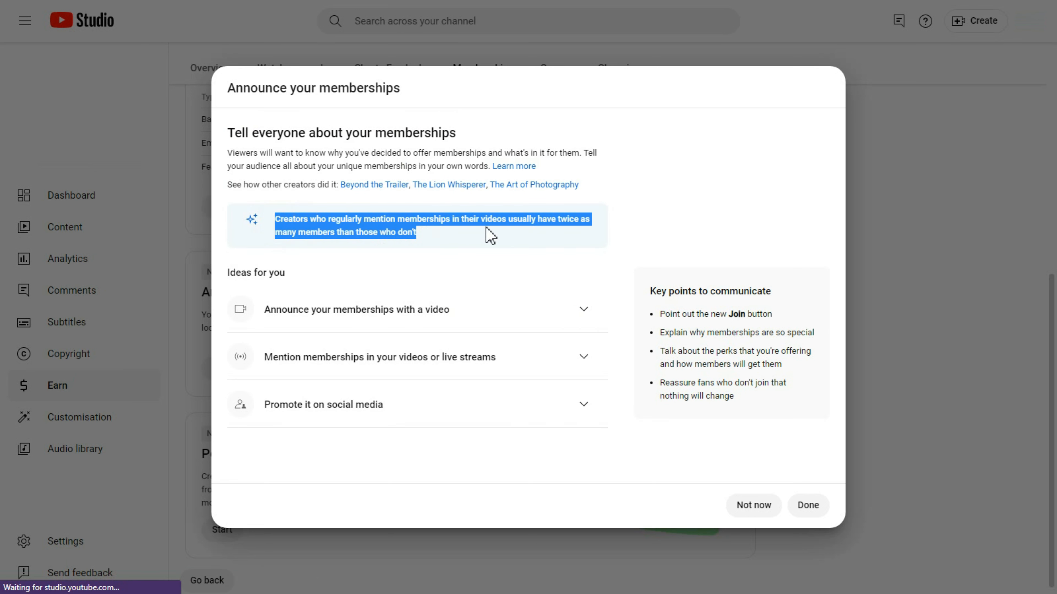
{"action": "left_click", "coordinate": [537, 228]}
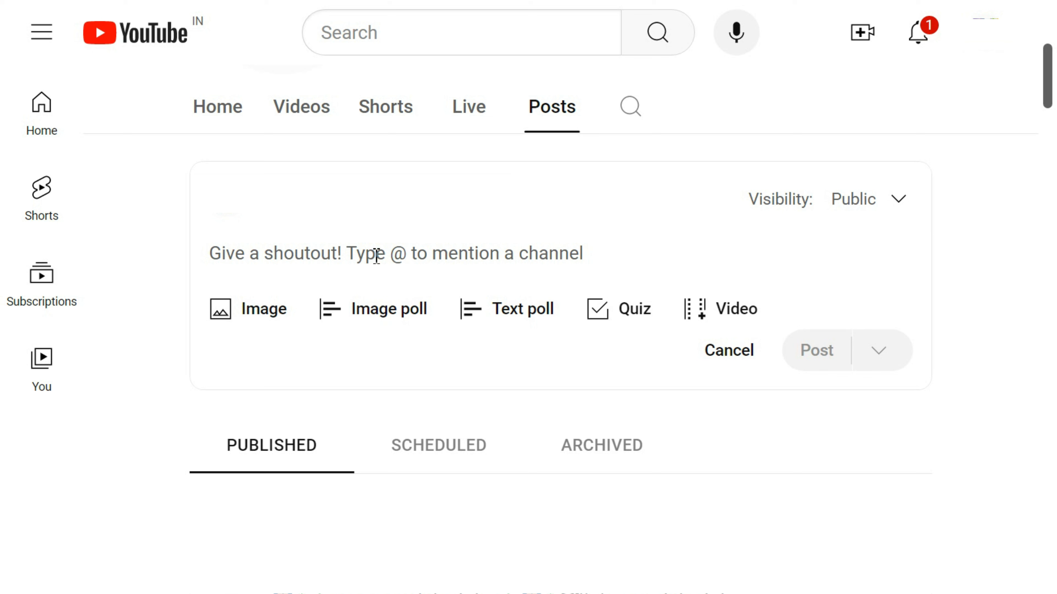
- On the YouTube channel's Posts page, write a "Welcome" post, set its visibility to All channel members, and publish it
{"action": "type", "text": "Welcome"}
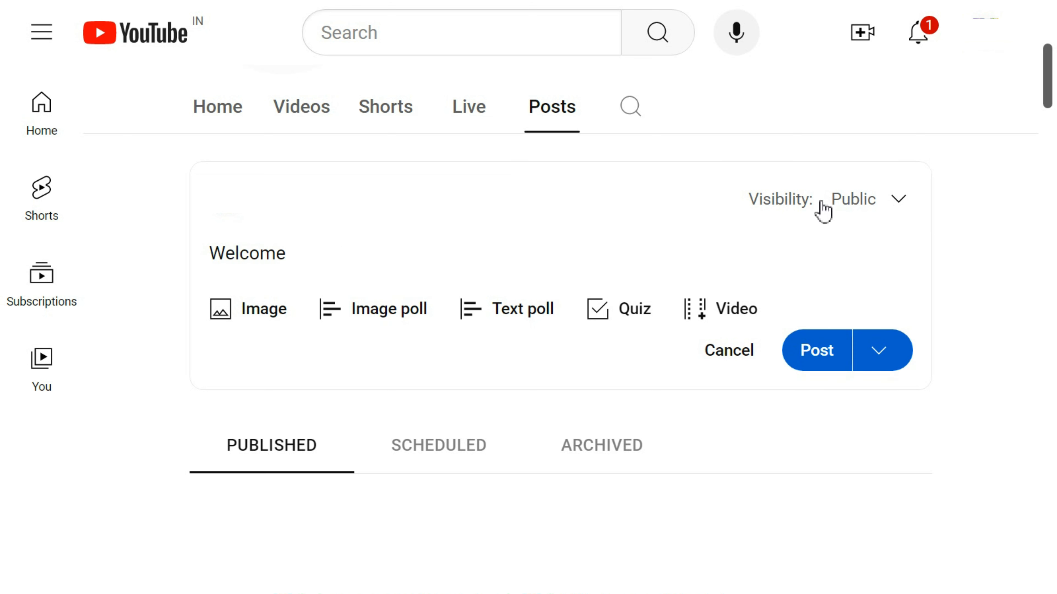
{"action": "left_click_drag", "start_coordinate": [763, 197], "coordinate": [795, 200]}
{"action": "left_click", "coordinate": [792, 201]}
{"action": "left_click", "coordinate": [896, 201]}
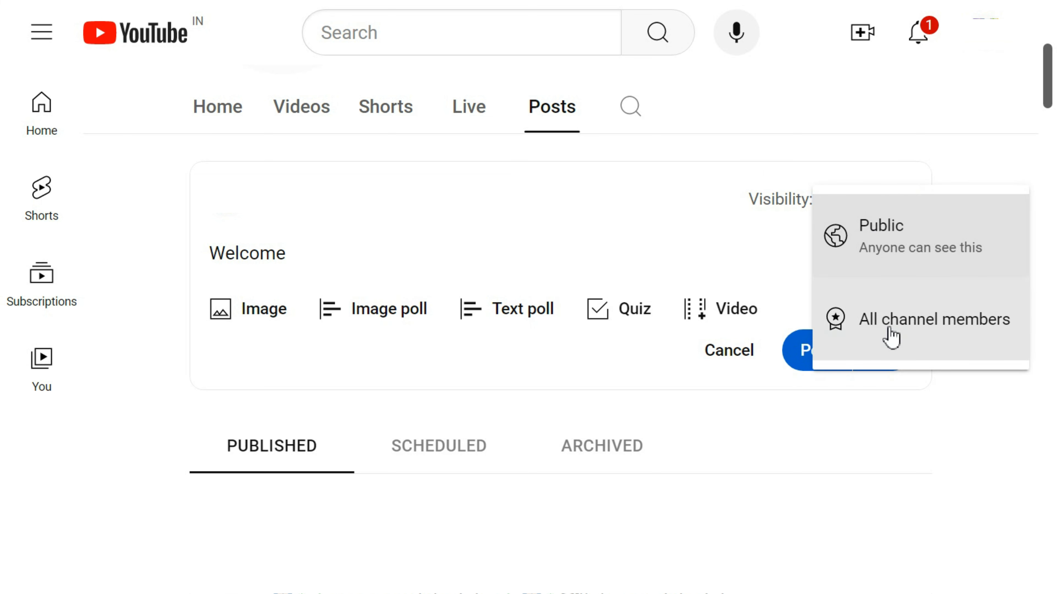
{"action": "left_click", "coordinate": [898, 333]}
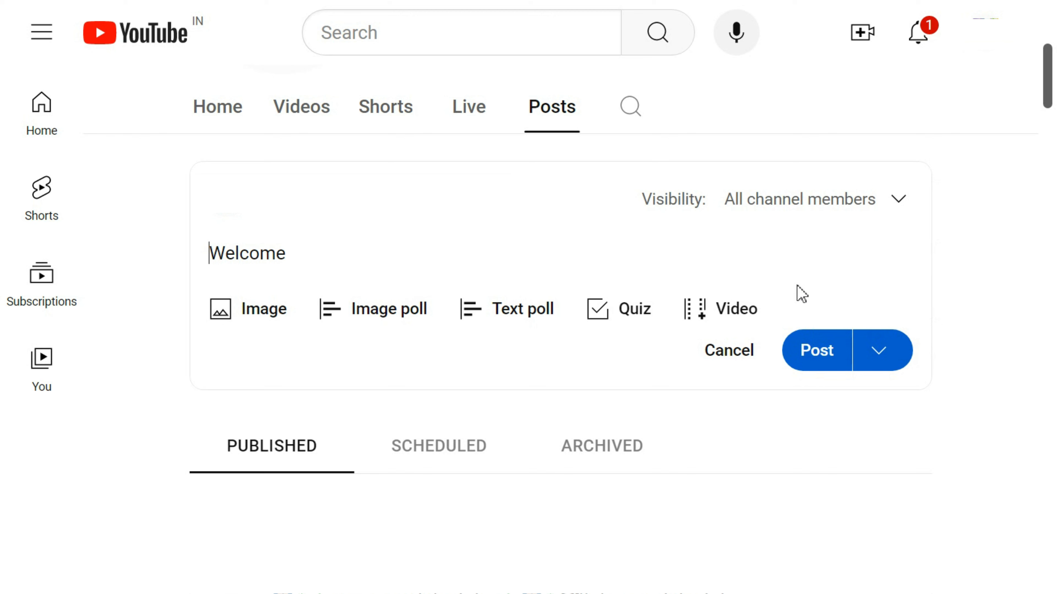
{"action": "left_click", "coordinate": [810, 350]}
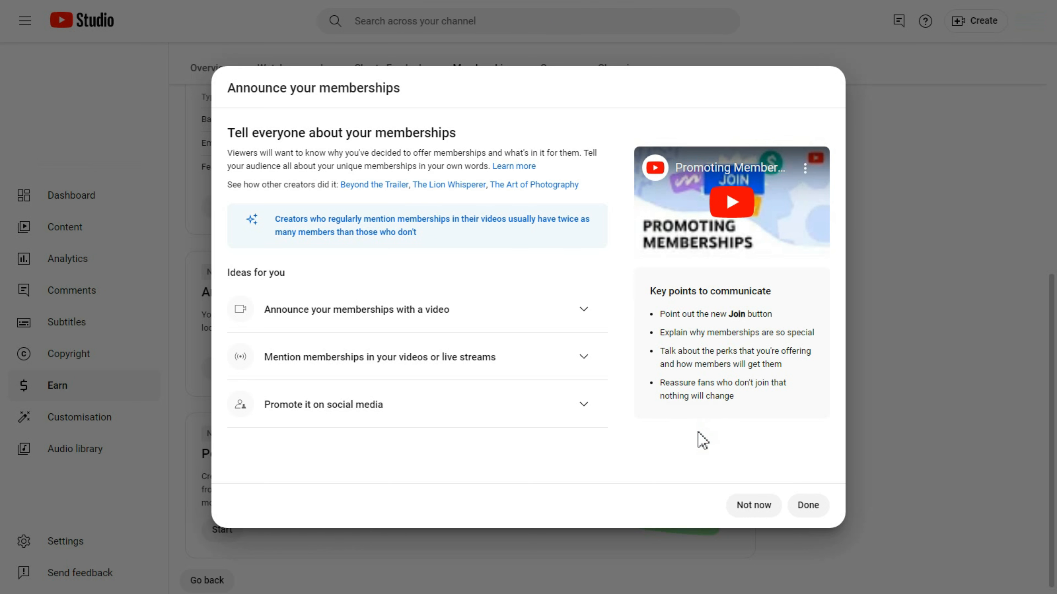
- Mark the memberships announcement as done and check the status of the announcement and welcome post tasks
{"action": "left_click", "coordinate": [807, 505]}
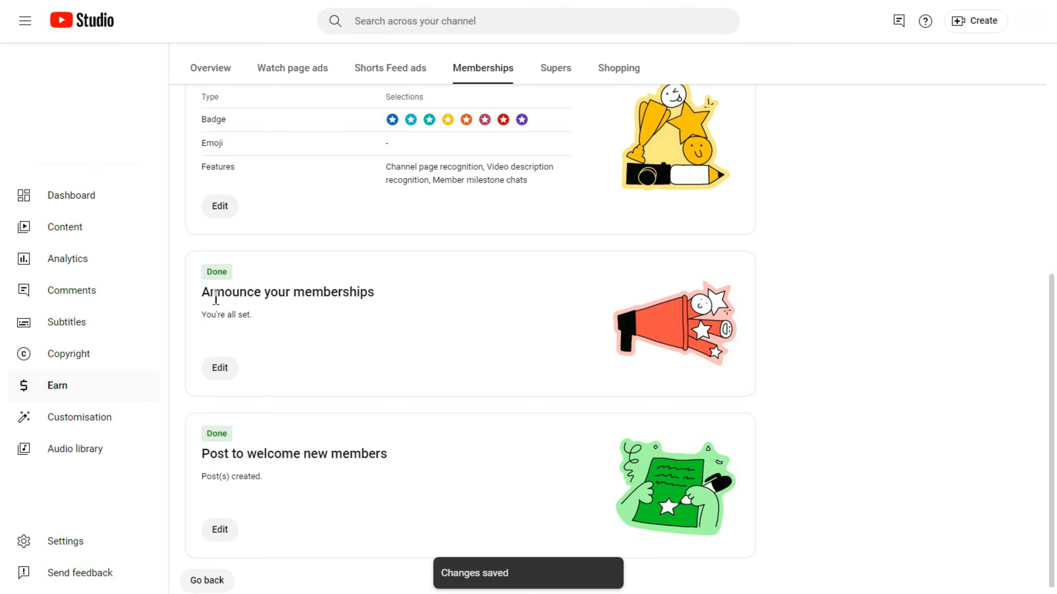
{"action": "scroll", "coordinate": [219, 413], "scroll_direction": "down", "scroll_amount": 1}
{"action": "left_click_drag", "start_coordinate": [208, 442], "coordinate": [365, 452]}
{"action": "left_click", "coordinate": [365, 450]}
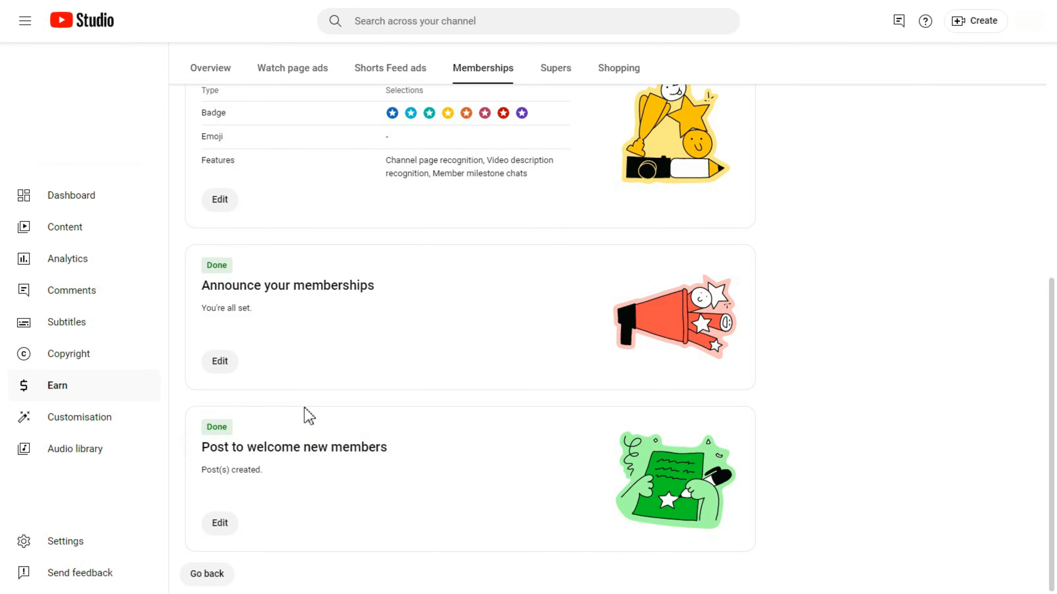
- Check the memberships setup progress, then turn on channel memberships and confirm the activation
{"action": "scroll", "coordinate": [305, 409], "scroll_direction": "up", "scroll_amount": 10}
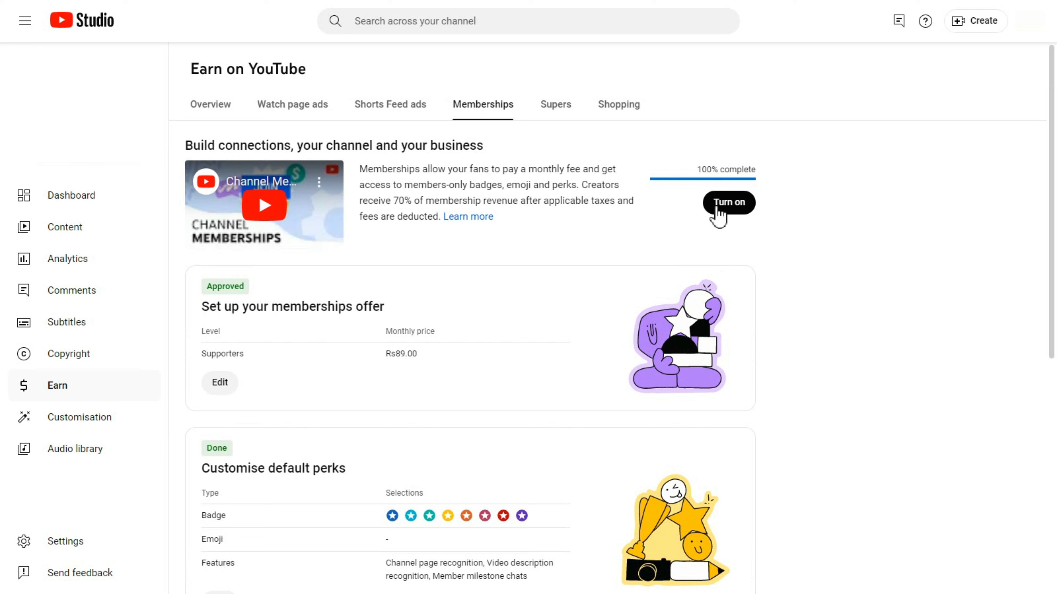
{"action": "left_click_drag", "start_coordinate": [695, 167], "coordinate": [765, 174]}
{"action": "left_click", "coordinate": [766, 174]}
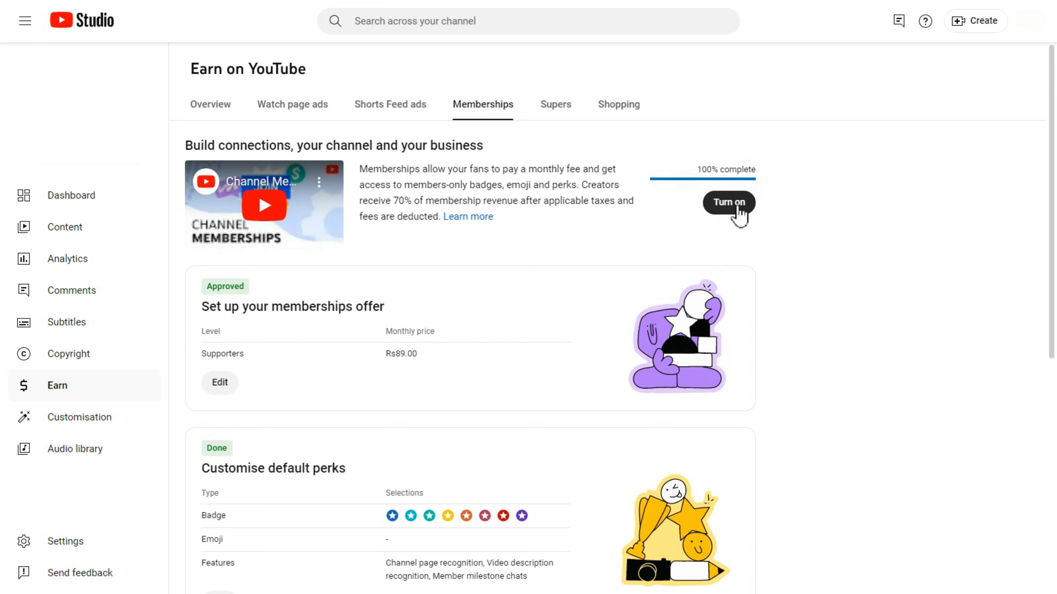
{"action": "left_click", "coordinate": [728, 213]}
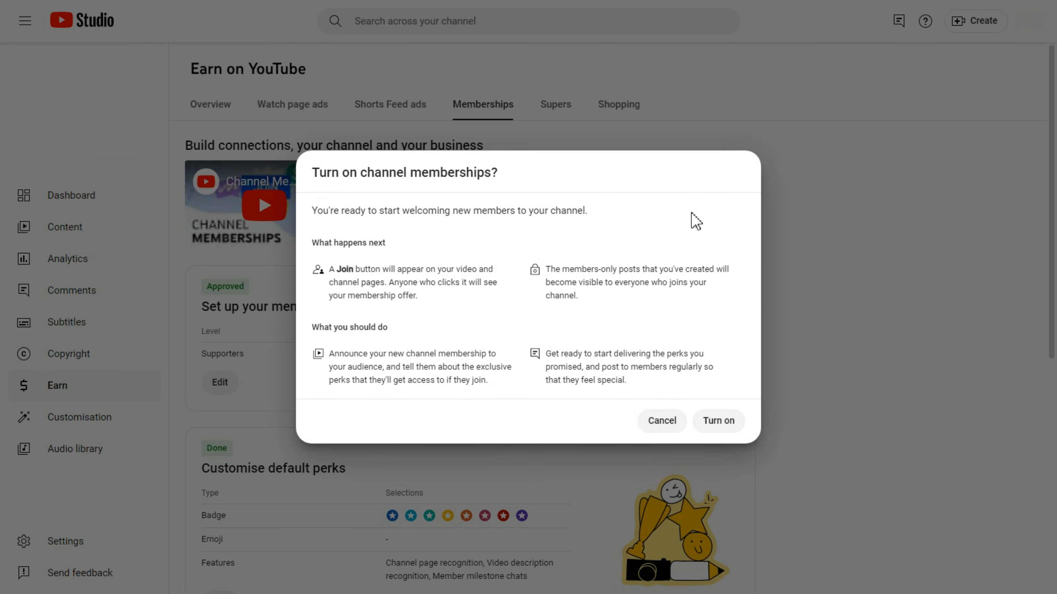
{"action": "left_click_drag", "start_coordinate": [312, 172], "coordinate": [540, 177]}
{"action": "left_click", "coordinate": [538, 171]}
{"action": "left_click", "coordinate": [724, 429]}
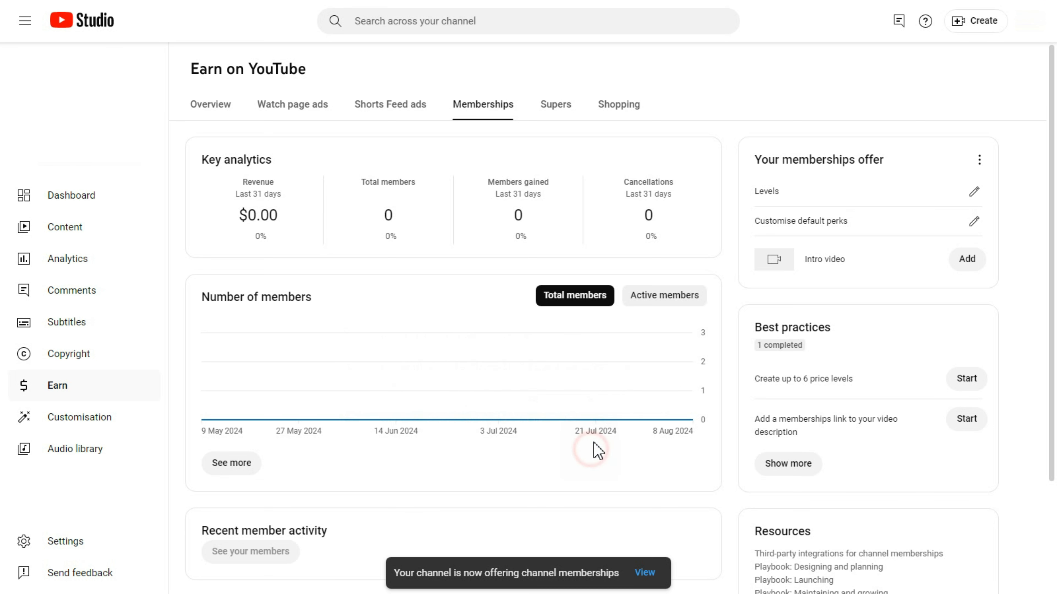
- Check the best-practice suggestion about creating additional membership price levels
{"action": "left_click_drag", "start_coordinate": [754, 379], "coordinate": [860, 382]}
{"action": "left_click", "coordinate": [864, 380]}
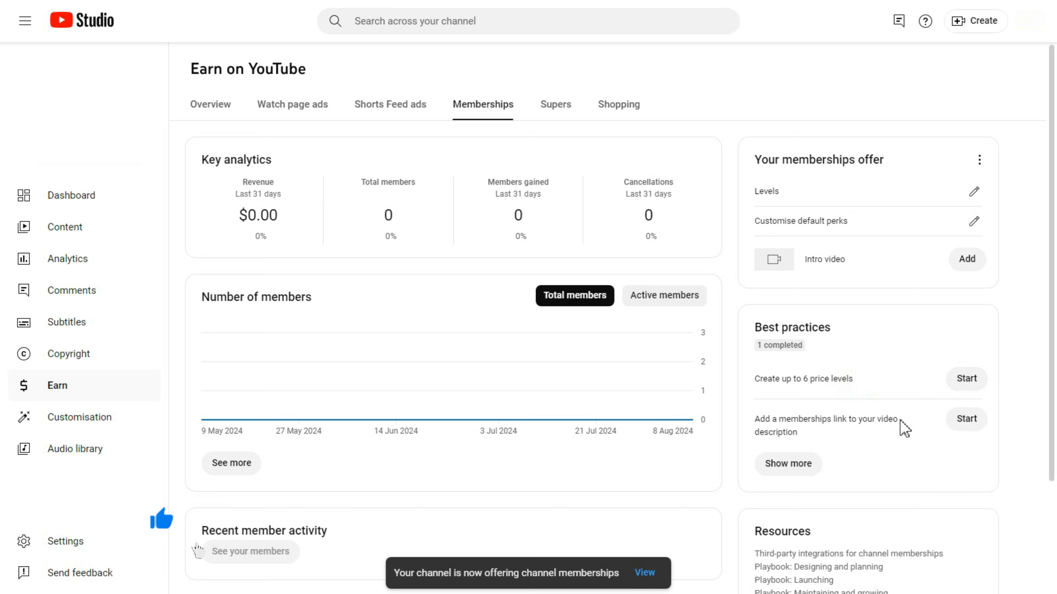
- Check the best-practice suggestion about adding a memberships link to video descriptions and the Number of members chart
{"action": "left_click_drag", "start_coordinate": [755, 420], "coordinate": [900, 436]}
{"action": "left_click", "coordinate": [899, 437]}
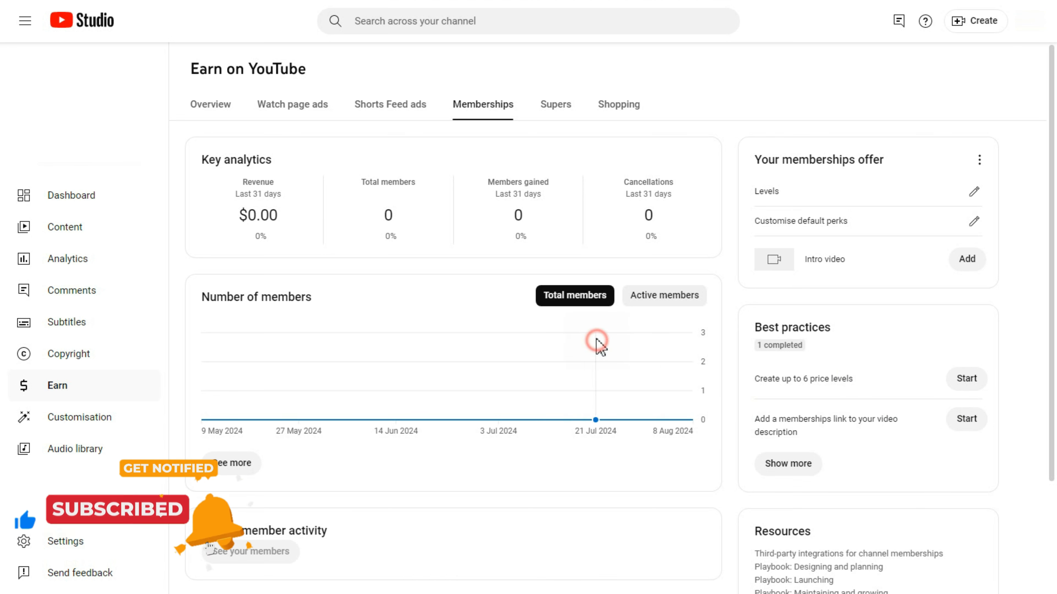
{"action": "left_click_drag", "start_coordinate": [203, 297], "coordinate": [278, 307]}
{"action": "left_click", "coordinate": [279, 307]}
{"action": "left_click_drag", "start_coordinate": [439, 403], "coordinate": [632, 409]}
{"action": "left_click", "coordinate": [632, 409]}
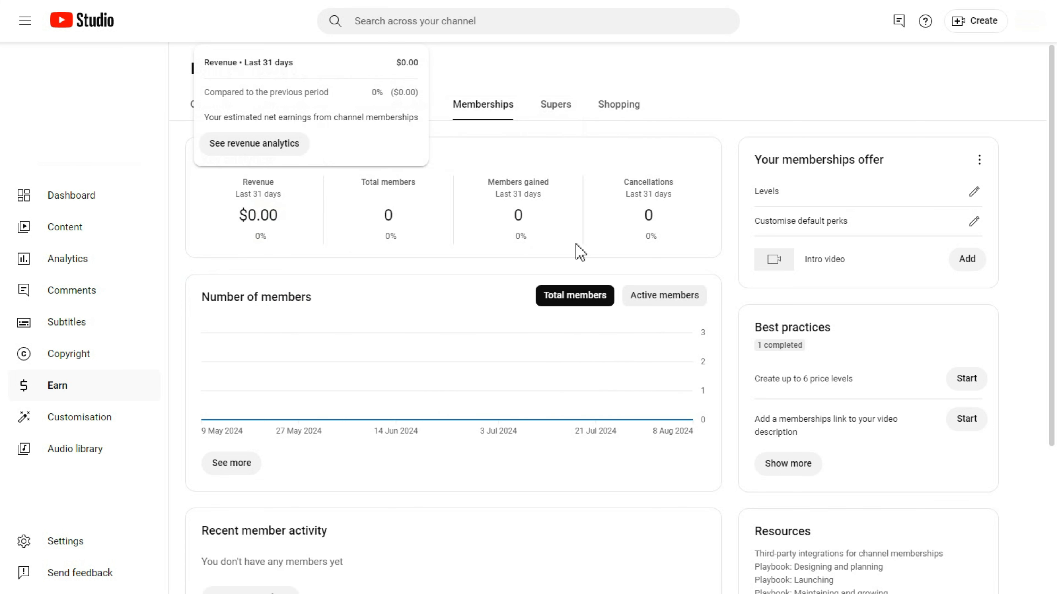
- Look through the rest of the memberships dashboard and compare the Active members and Total members charts
{"action": "left_click", "coordinate": [605, 371]}
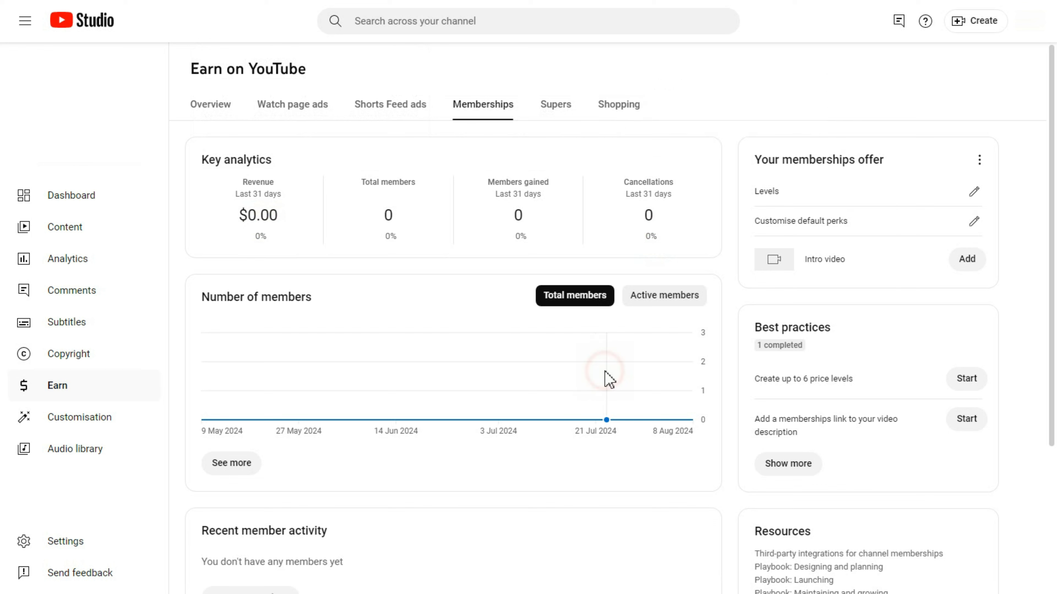
{"action": "scroll", "coordinate": [605, 375], "scroll_direction": "down", "scroll_amount": 5}
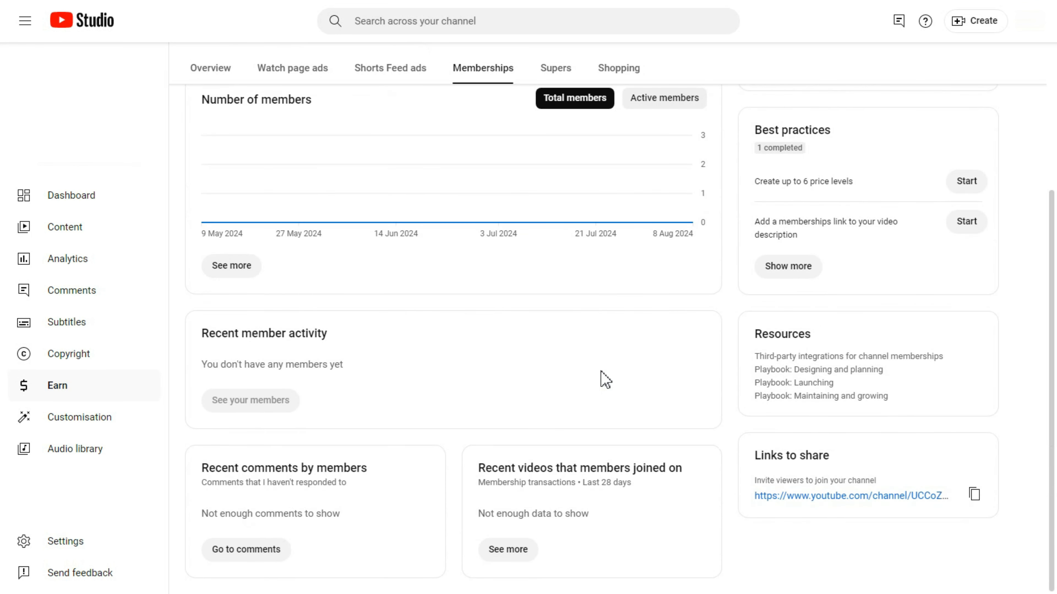
{"action": "scroll", "coordinate": [537, 374], "scroll_direction": "up", "scroll_amount": 5}
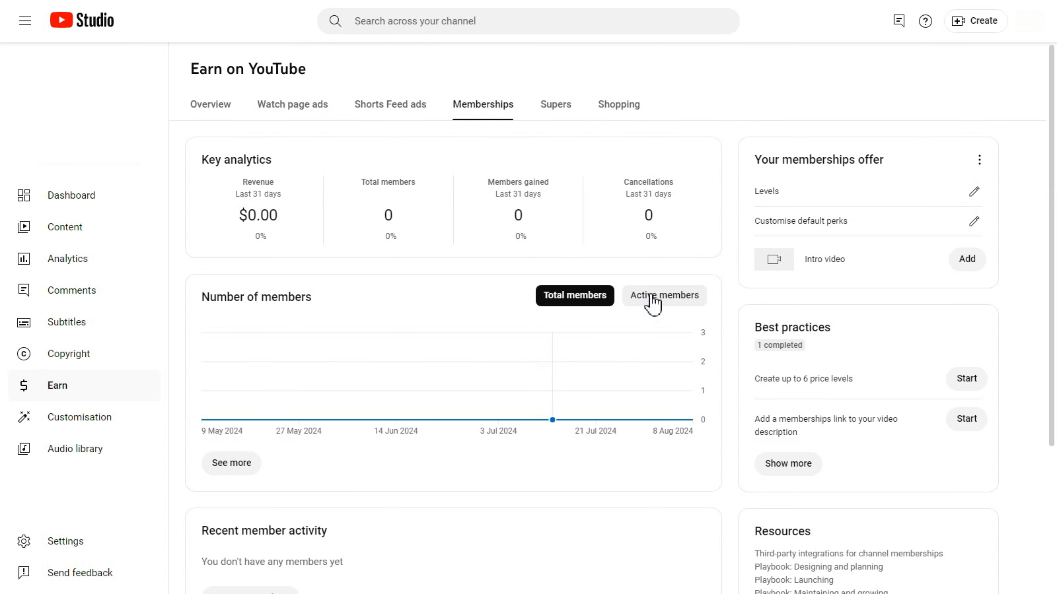
{"action": "left_click", "coordinate": [642, 296]}
{"action": "left_click", "coordinate": [589, 303]}
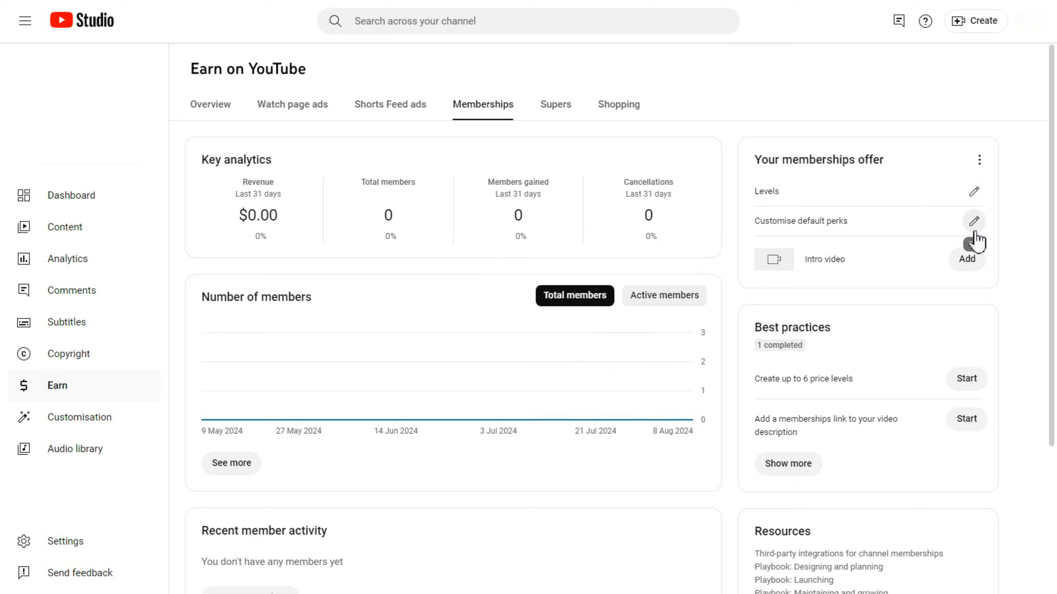
- Check the Intro video entry in the memberships offer and the Members gained and Total members details in the key analytics
{"action": "double_click", "coordinate": [767, 260]}
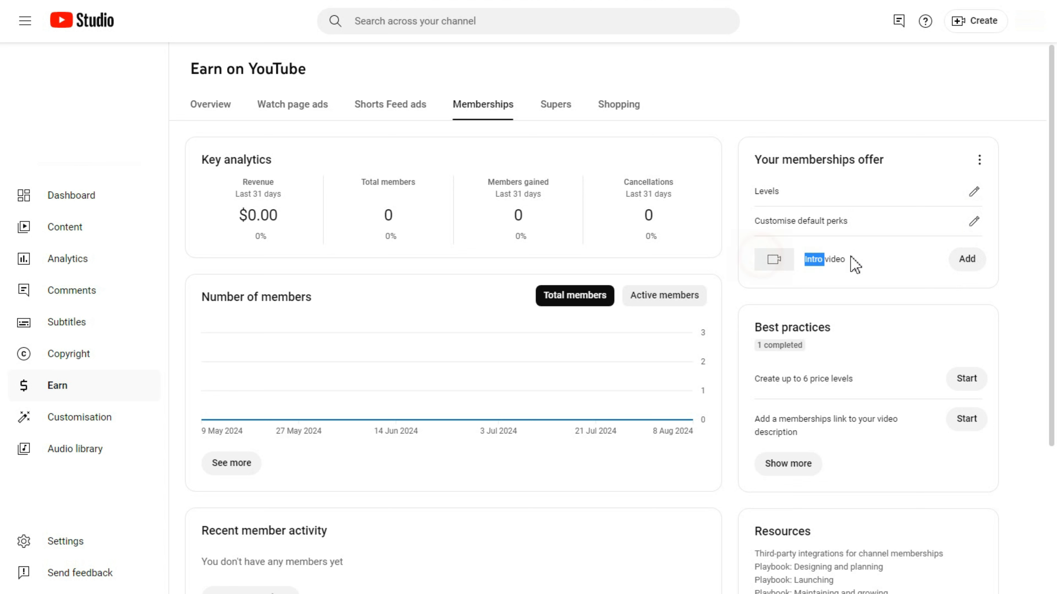
{"action": "left_click", "coordinate": [836, 272]}
{"action": "mouse_move", "coordinate": [512, 232]}
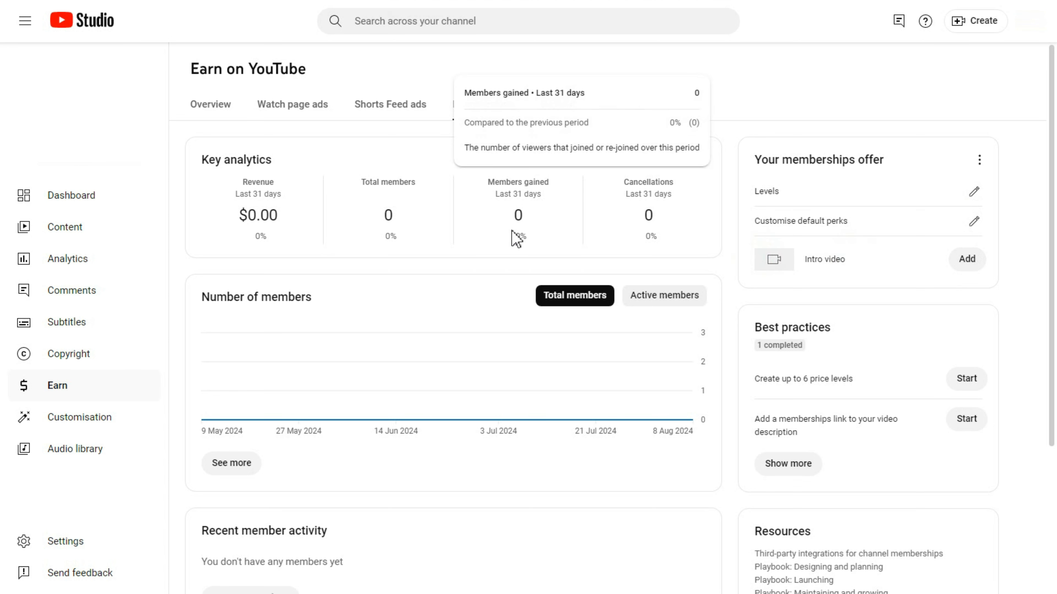
{"action": "mouse_move", "coordinate": [448, 237]}
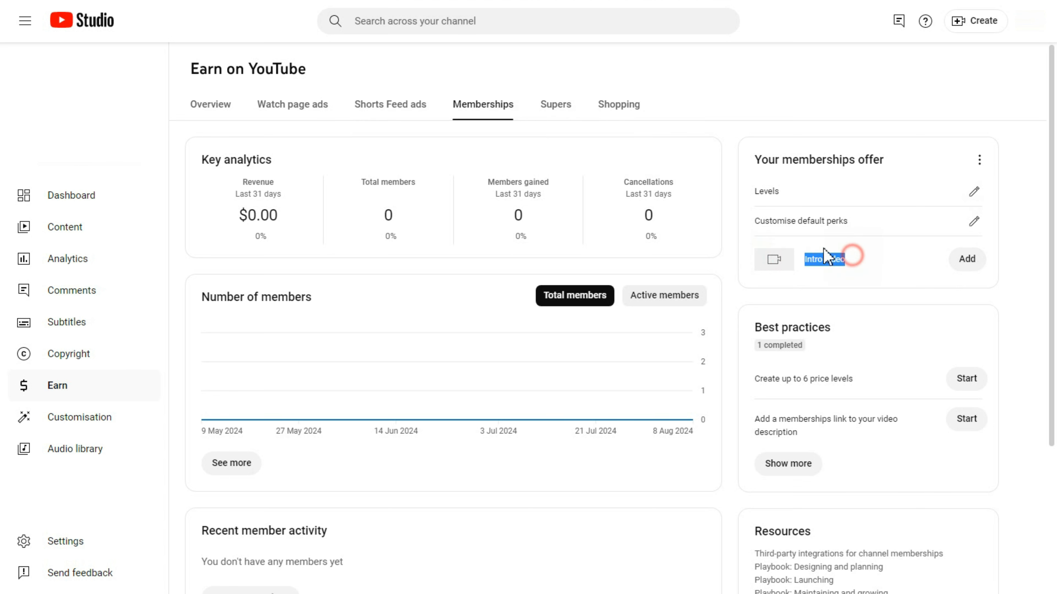
{"action": "left_click", "coordinate": [807, 277]}
{"action": "mouse_move", "coordinate": [511, 230]}
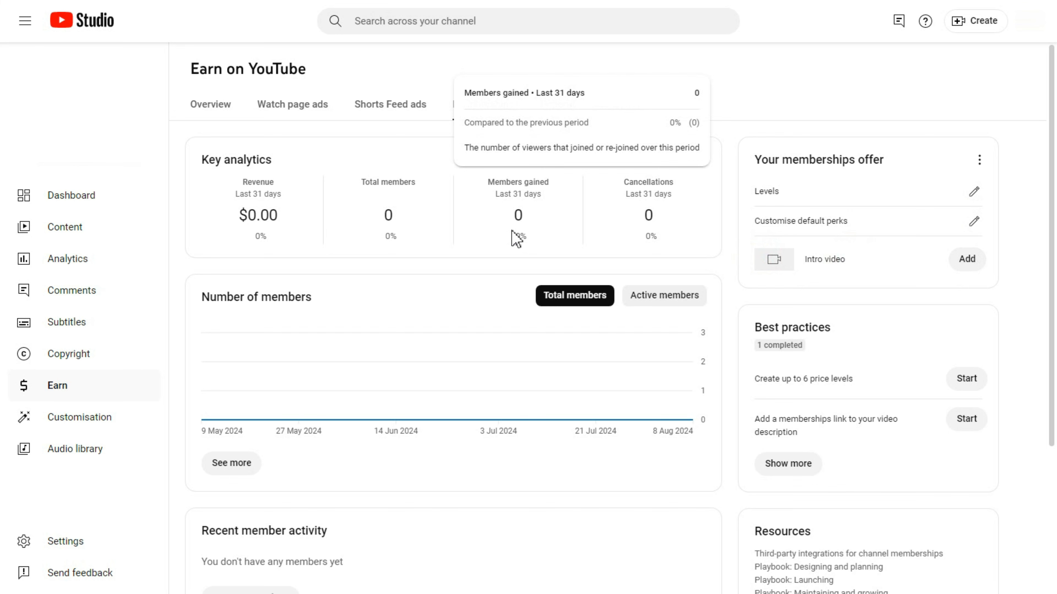
{"action": "mouse_move", "coordinate": [448, 237]}
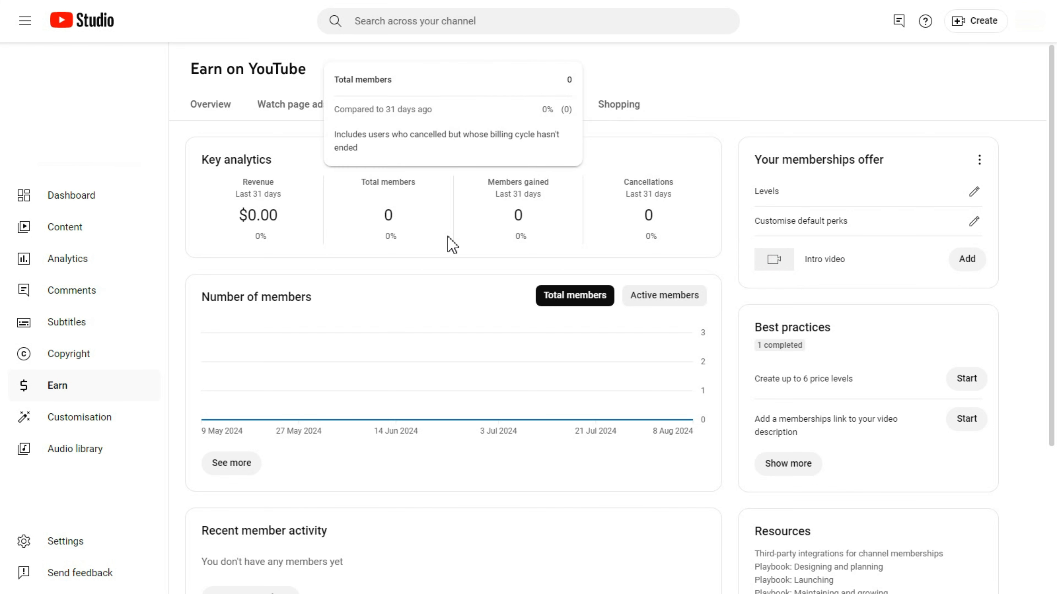